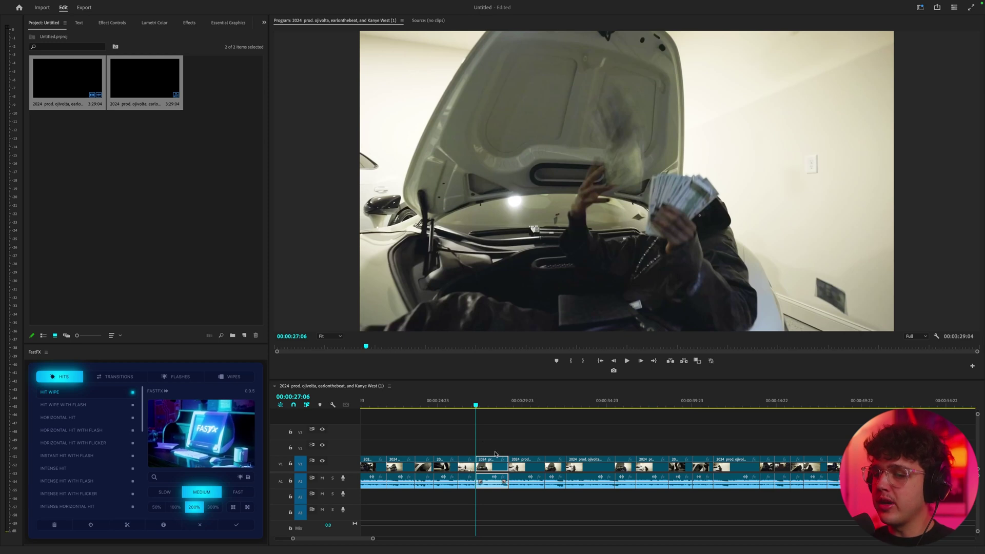
Position the playhead on the cut between two clips at 00:00:35:11.
key(minus)
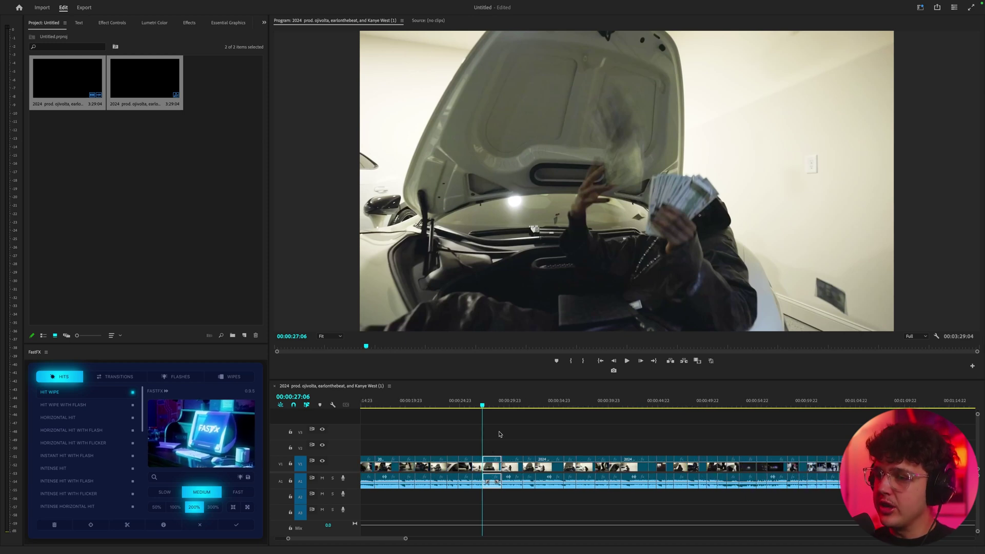
drag(483, 406, 563, 424)
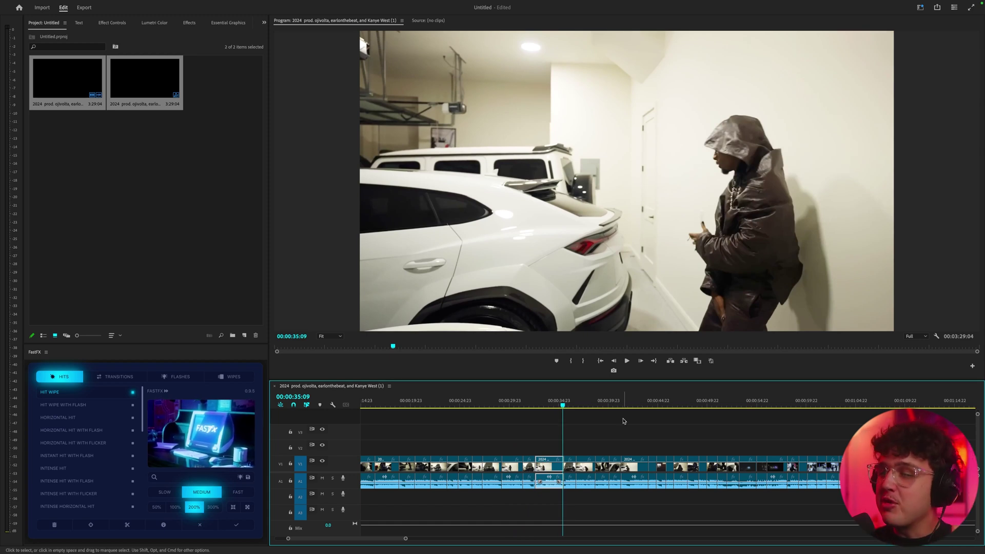
key(minus)
key(minus)
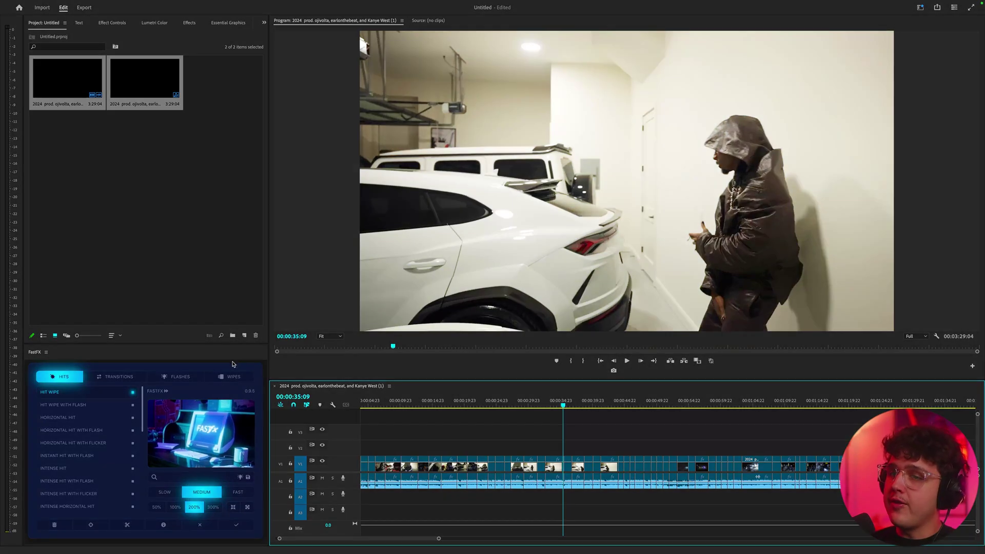
click(232, 369)
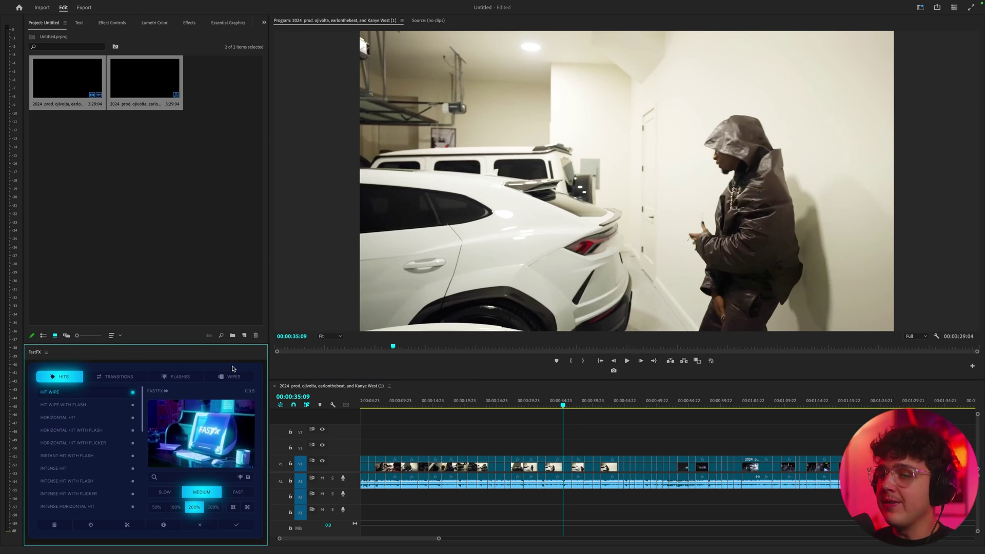
scroll(572, 448, up, 5)
click(550, 405)
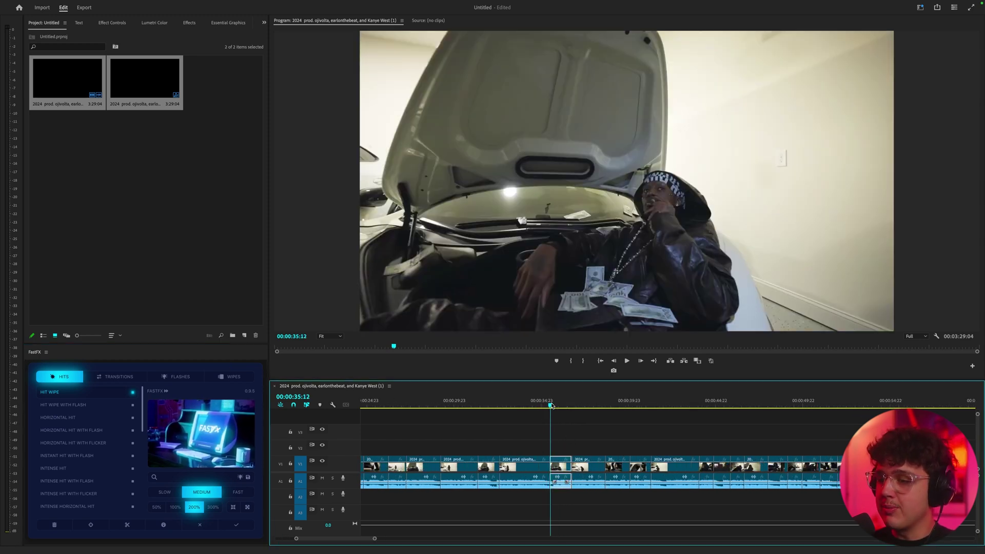
drag(550, 405, 550, 405)
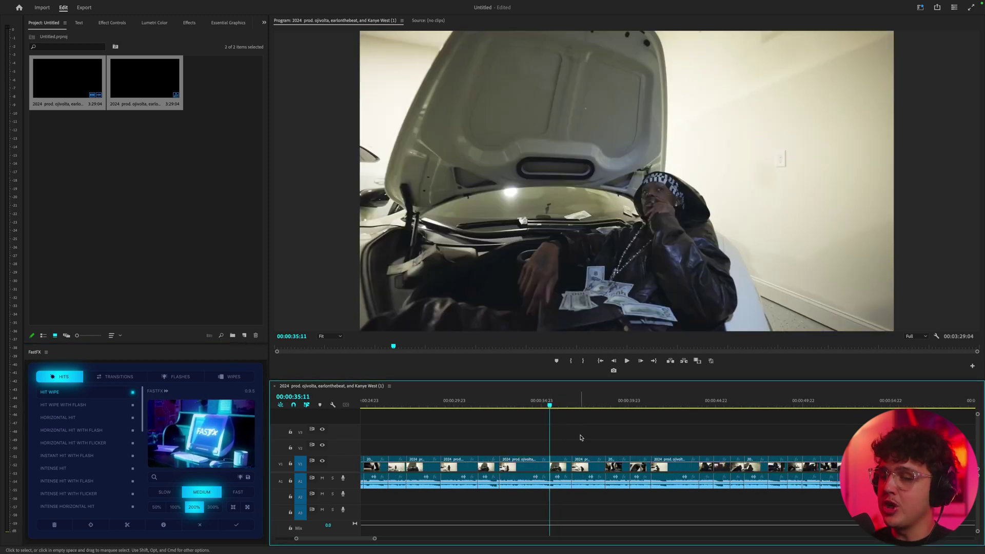
Target only video track V2 and audio track A3 in the sequence.
click(301, 464)
click(303, 483)
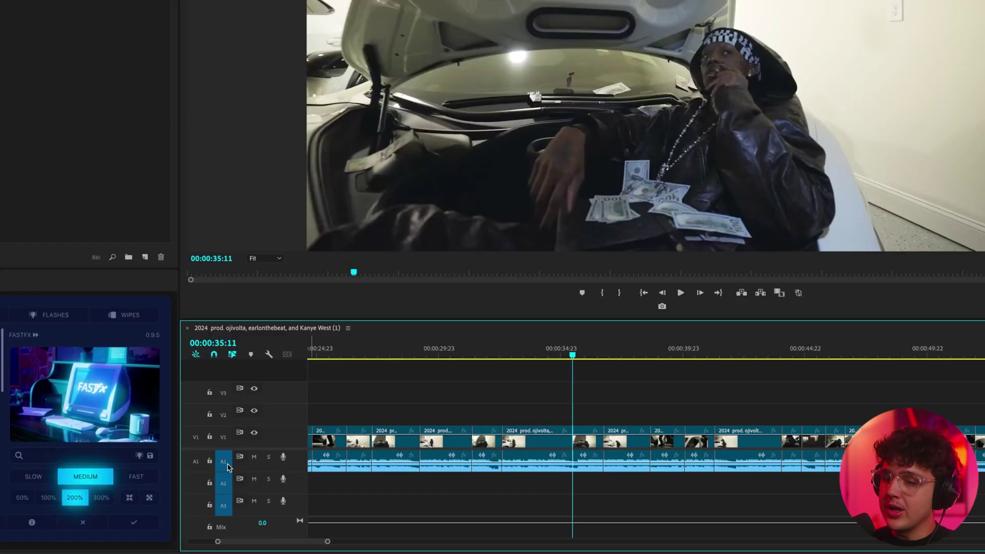
click(224, 509)
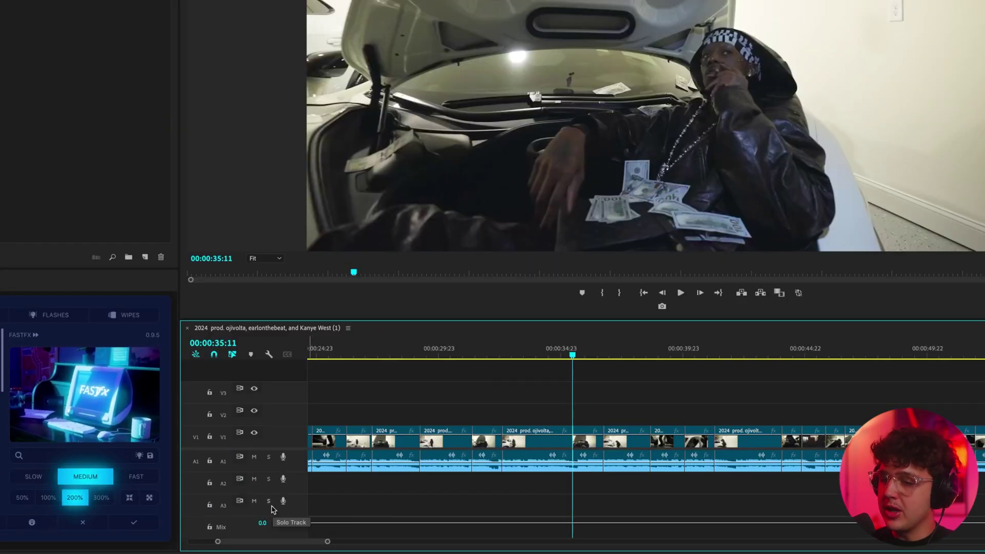
click(227, 509)
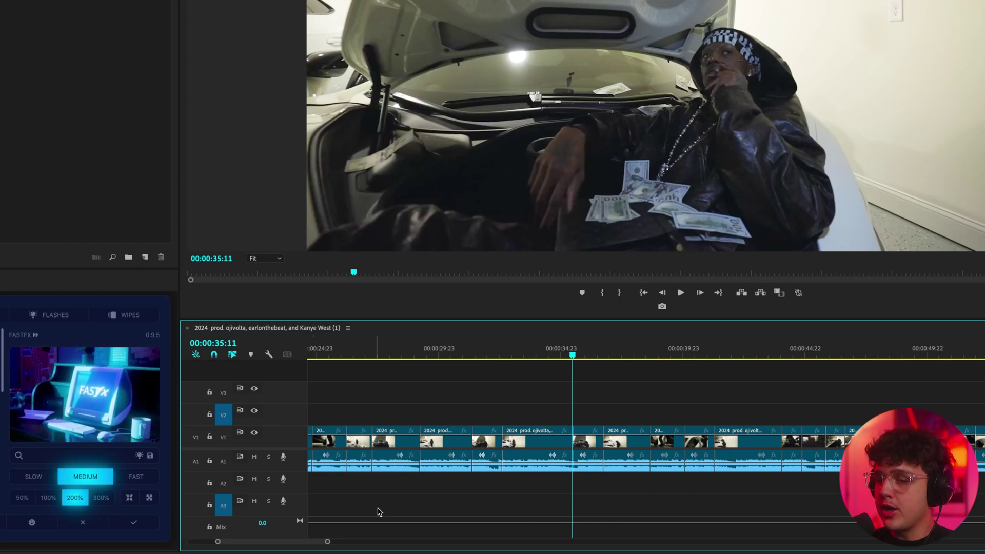
Apply a FastFX wipe preset over the cut at 00:00:35:11 on track V2.
key(equal)
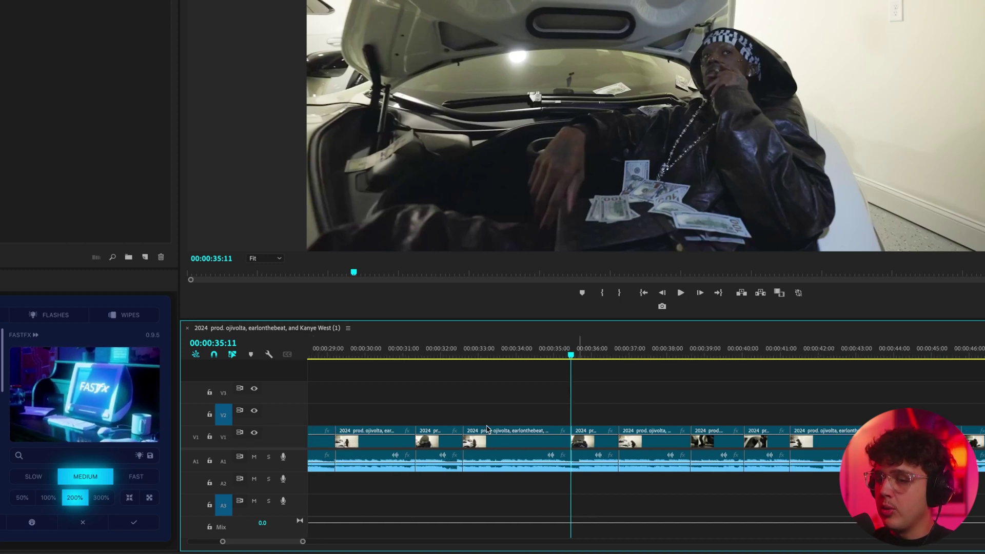
scroll(575, 438, up, 3)
scroll(575, 438, down, 8)
click(252, 315)
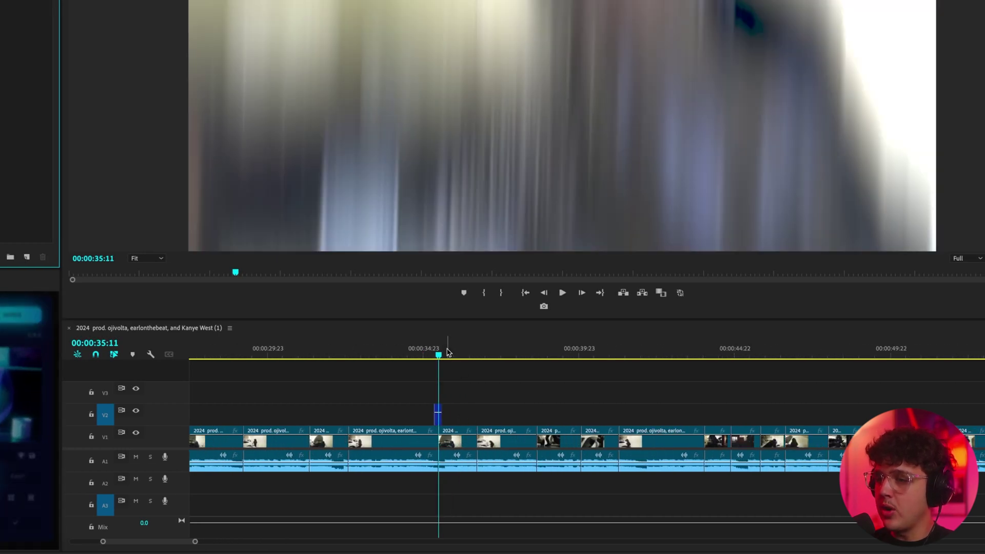
Play back the cut with the wipe on it and discard the wipe effect.
drag(438, 352, 425, 353)
key(space)
click(424, 352)
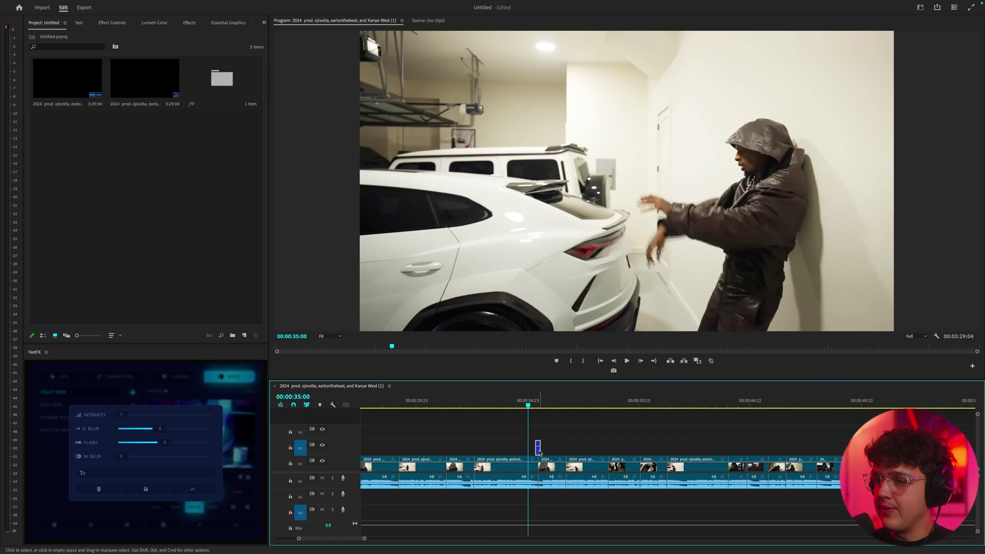
key(shift+super+e)
key(space)
click(517, 403)
key(space)
click(535, 405)
drag(535, 405, 539, 405)
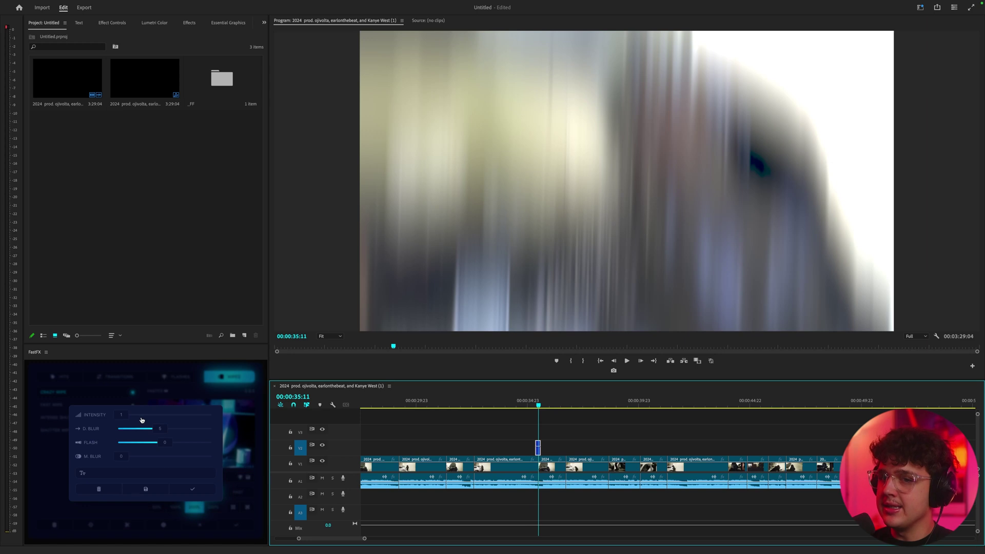
click(120, 471)
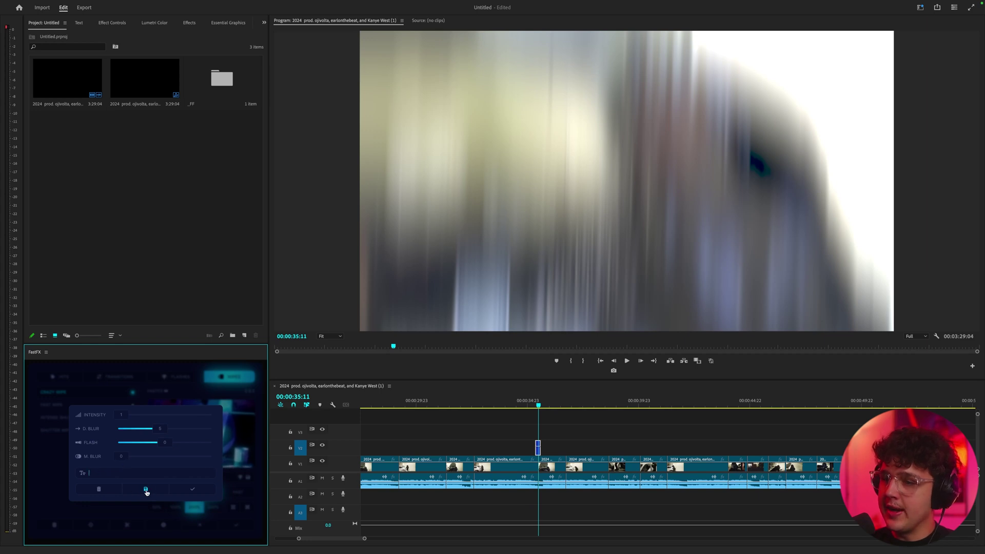
click(119, 491)
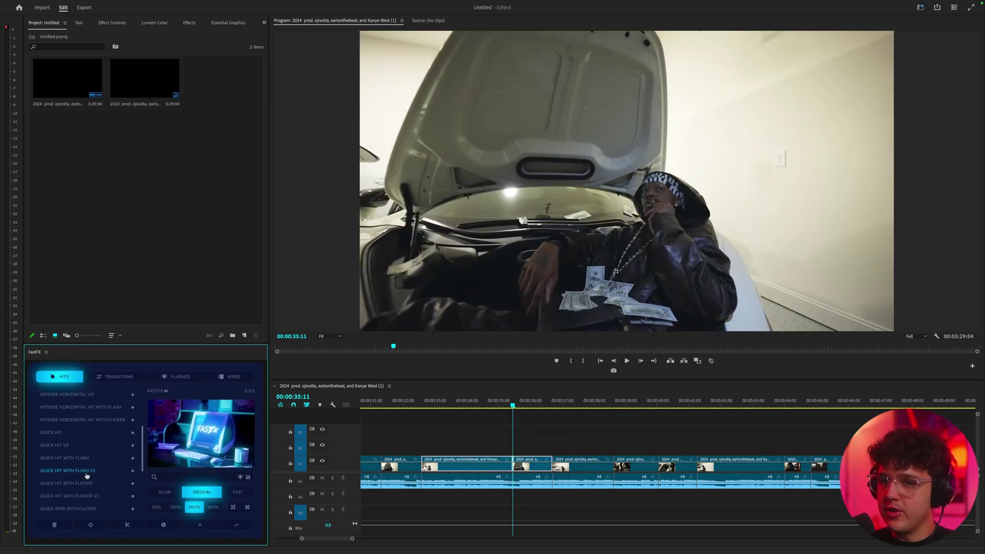
Apply the FastFX hit preset Soft Hit V2 at medium speed and 200% to the cut at 00:00:35:11.
click(117, 377)
scroll(95, 421, down, 10)
scroll(91, 441, down, 10)
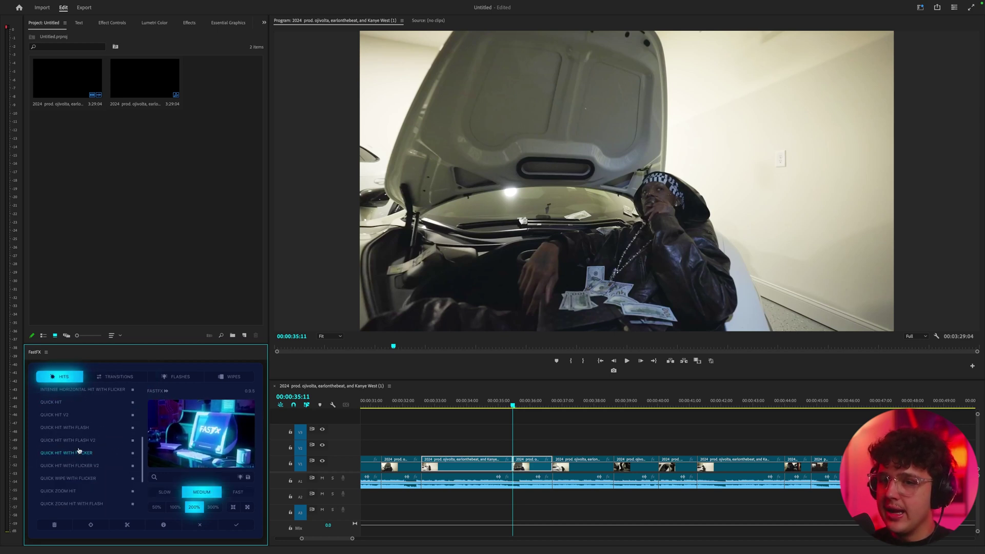
scroll(79, 450, down, 3)
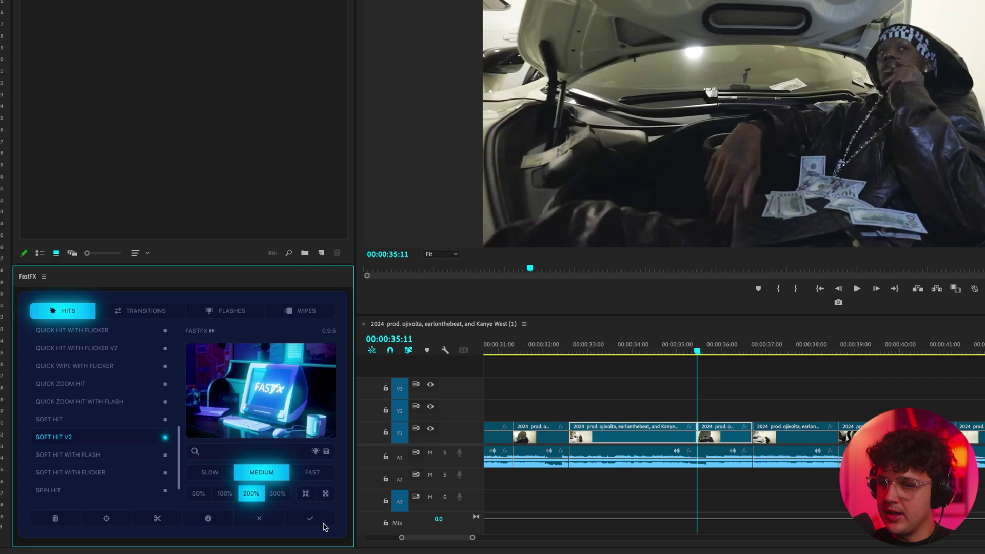
click(323, 525)
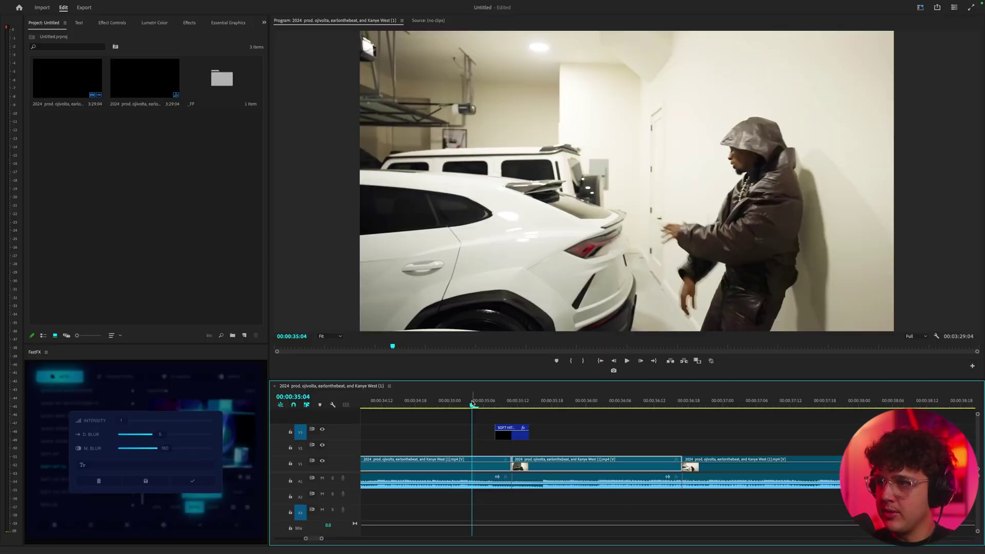
Scrub through the medium-speed Soft Hit V2 and delete it from the timeline.
drag(472, 405, 536, 436)
key(minus)
click(193, 481)
key(Delete)
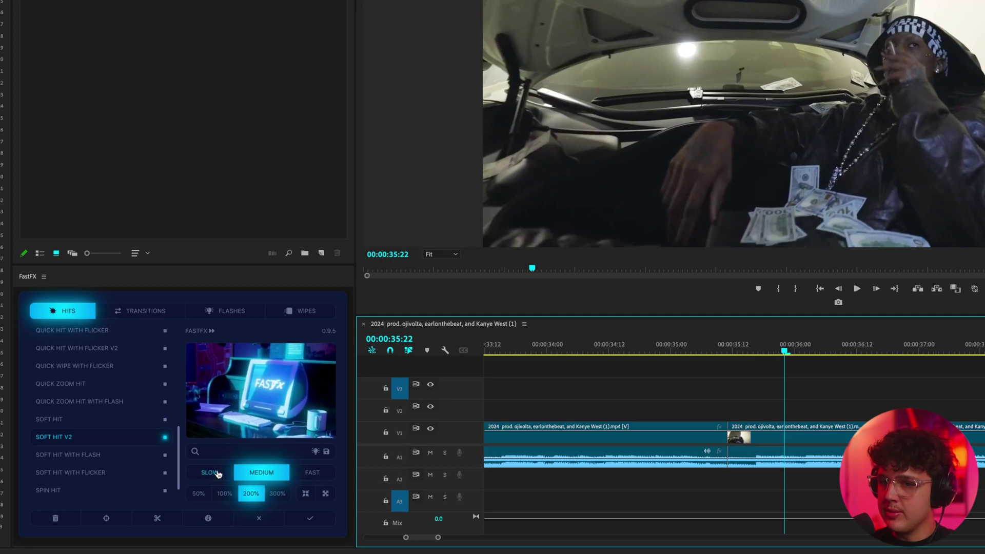
Compare the speed options and apply Soft Hit V2 at fast speed and 200% to the cut at 00:00:36:17.
click(219, 474)
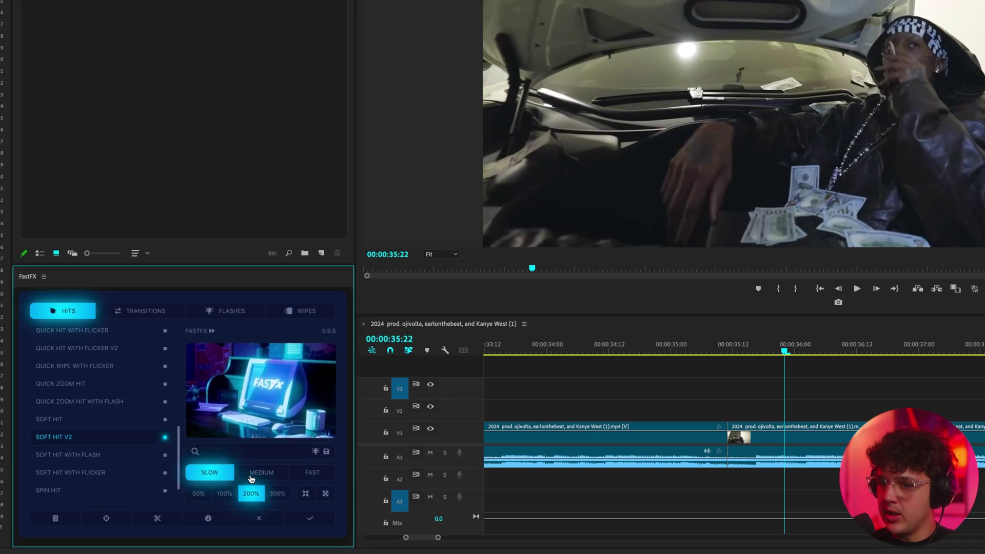
click(307, 475)
click(251, 477)
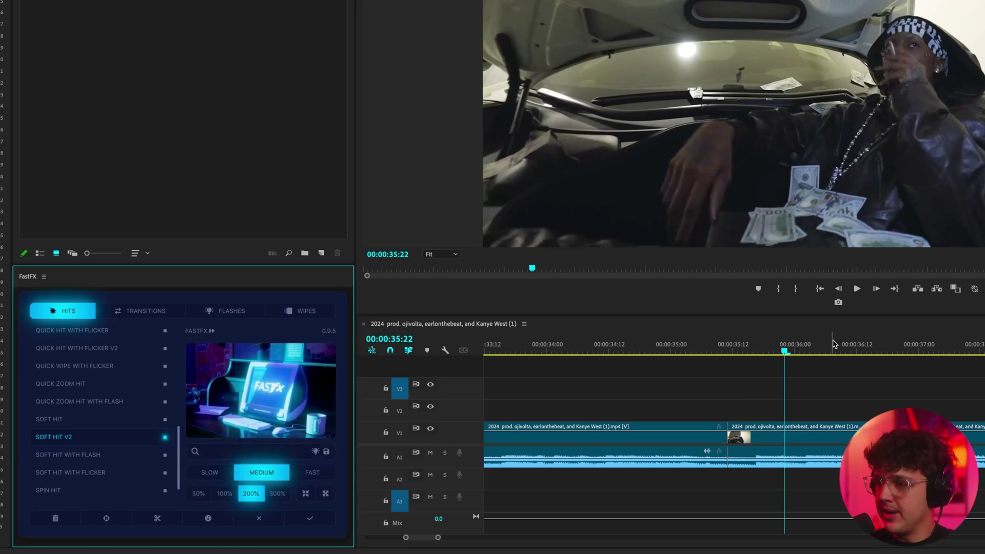
click(882, 352)
click(314, 477)
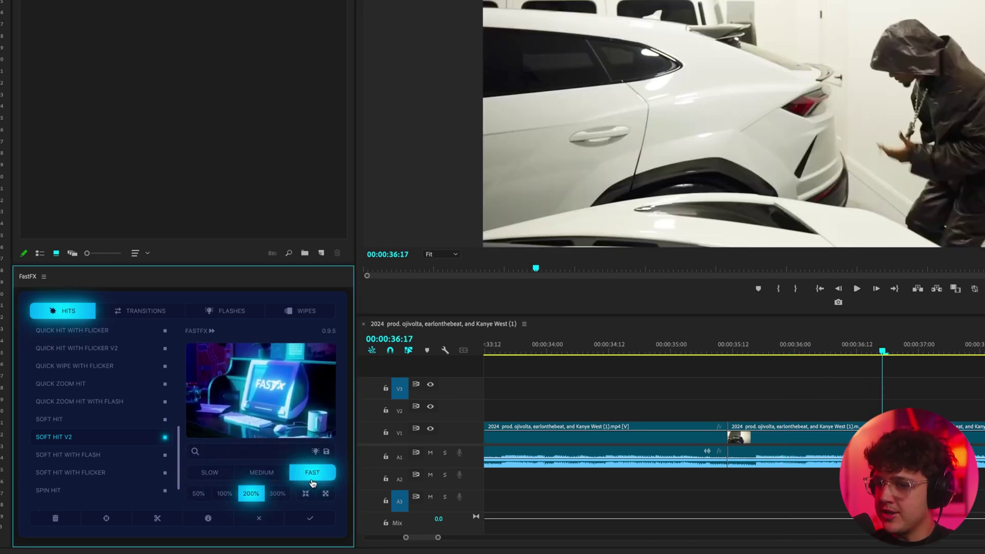
click(267, 475)
click(211, 474)
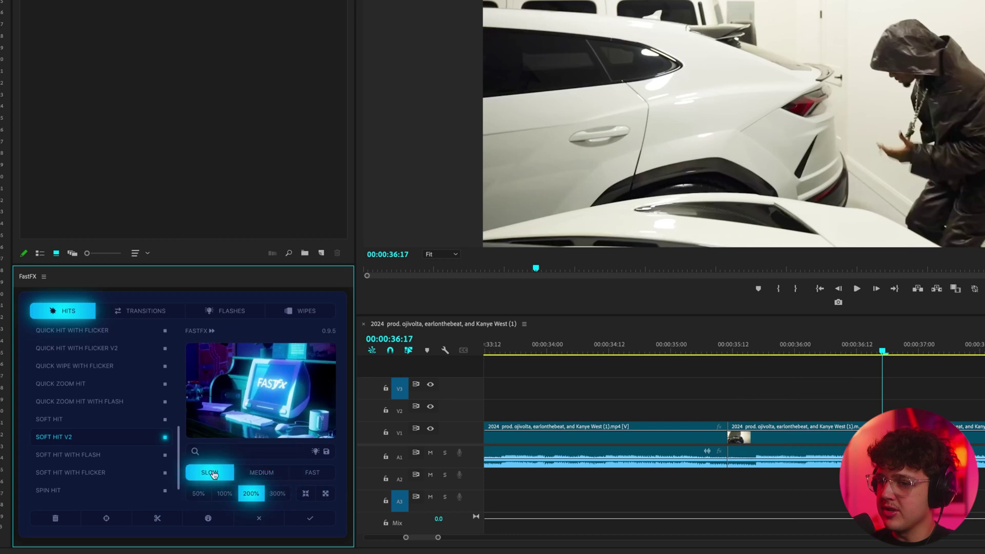
click(312, 473)
click(313, 518)
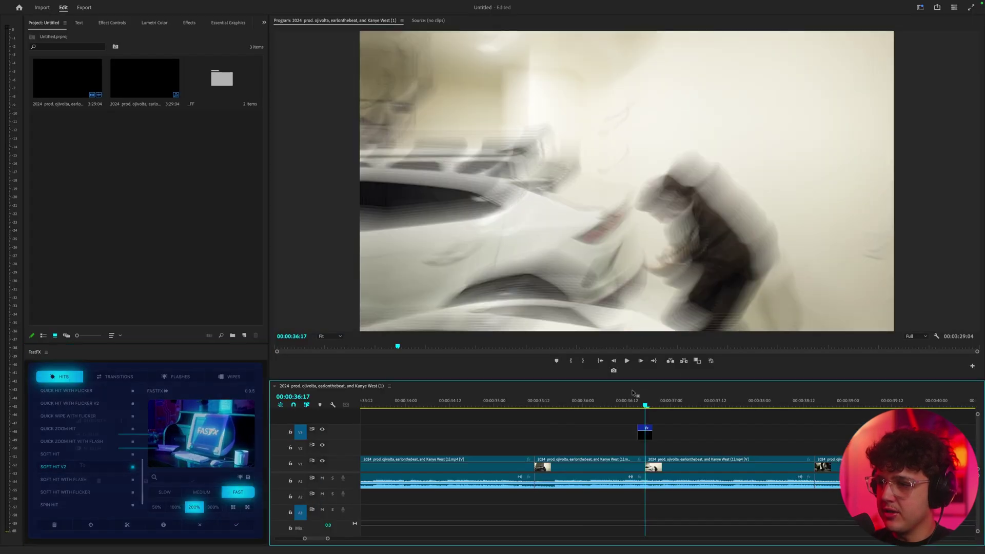
Play back the fast Soft Hit V2 from just before the cut and delete its clip from track V3.
click(855, 345)
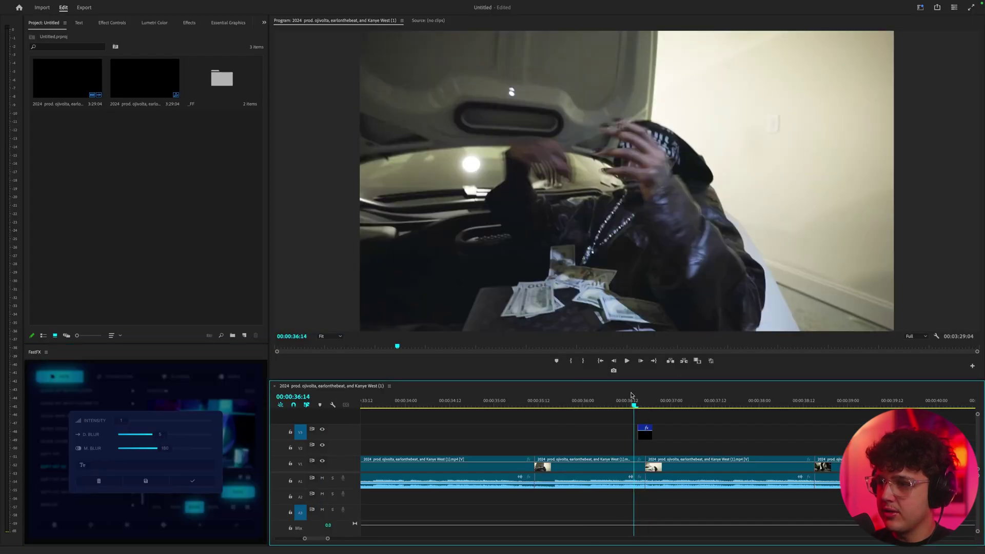
key(space)
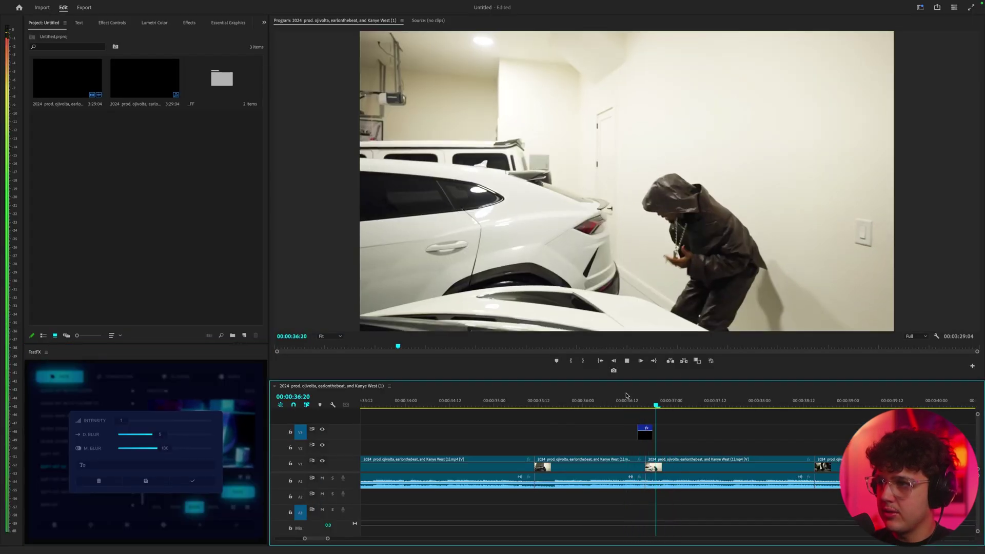
click(112, 484)
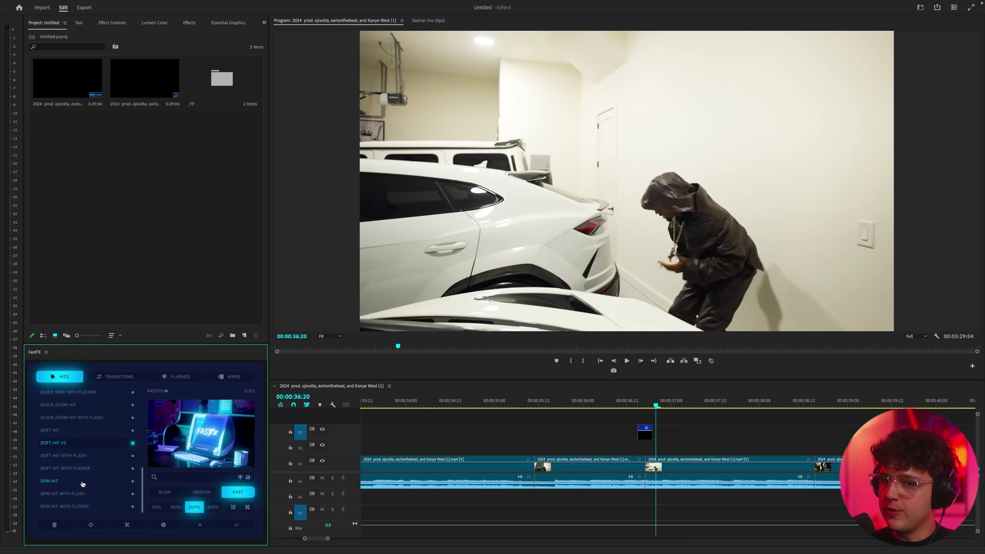
scroll(82, 483, up, 5)
drag(686, 431, 631, 437)
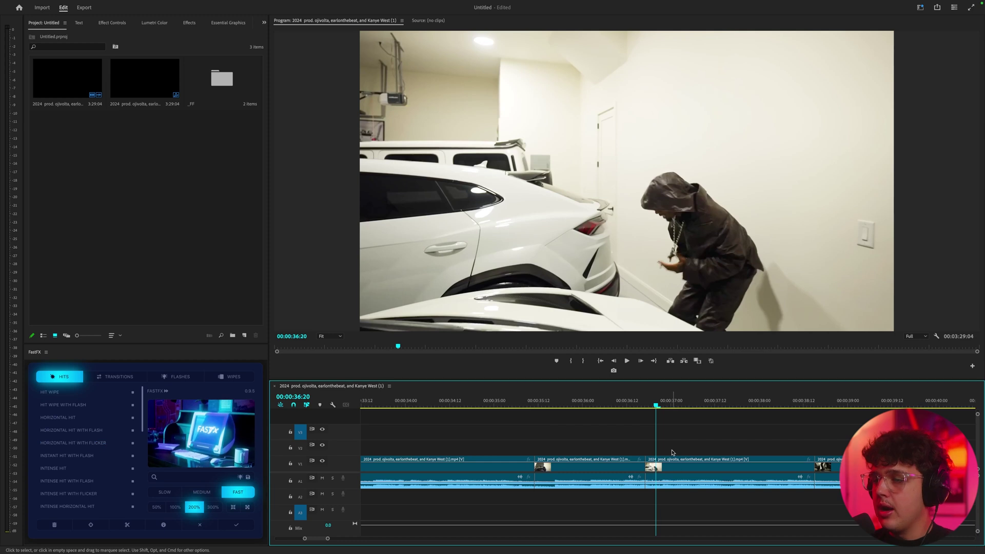
Move the playhead to the following cut at 00:00:38:15.
scroll(673, 453, down, 3)
drag(667, 405, 721, 406)
key(equal)
key(equal)
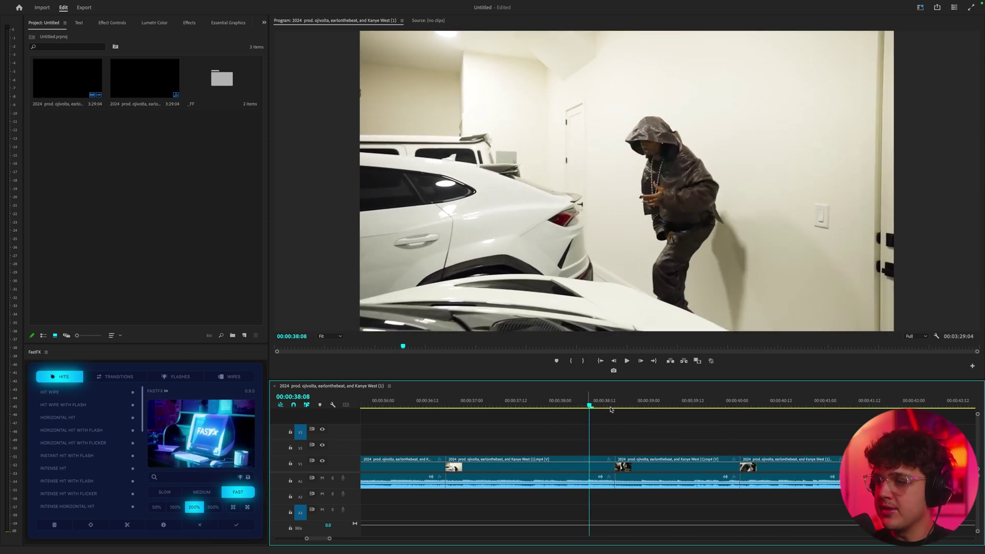
drag(608, 407, 615, 409)
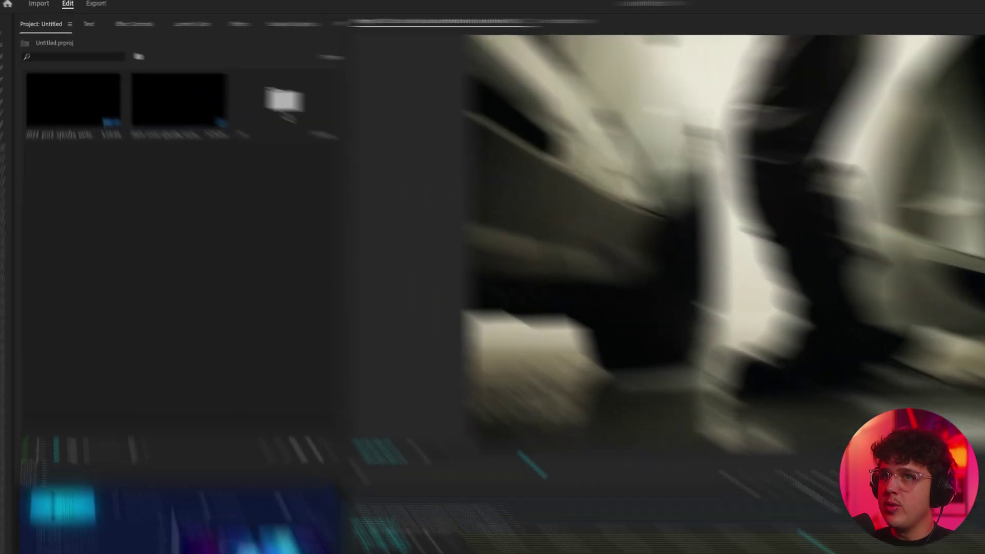
Create a 1920 by 1080 adjustment layer in the project with a 23.976 fps timebase and square pixels.
right_click(113, 158)
mouse_move(130, 193)
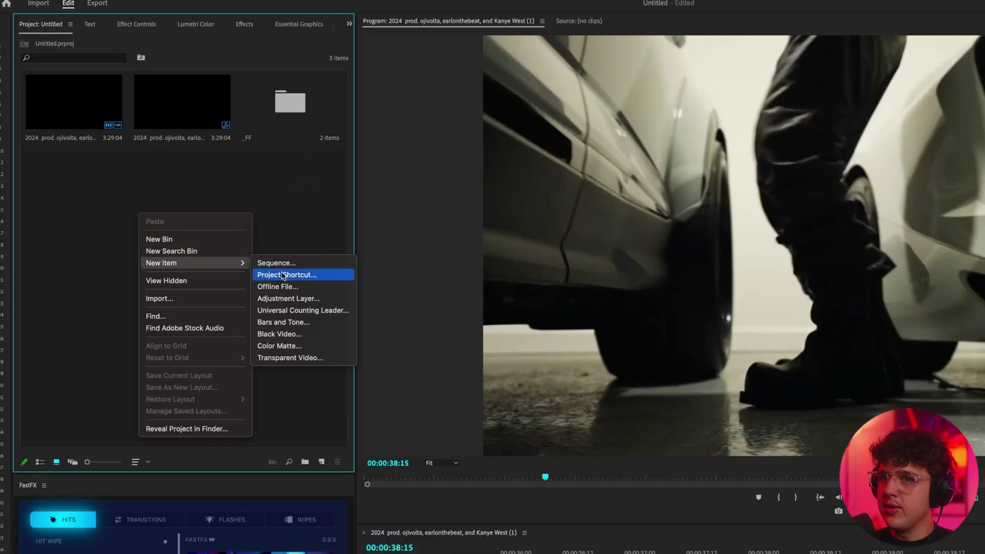
click(290, 300)
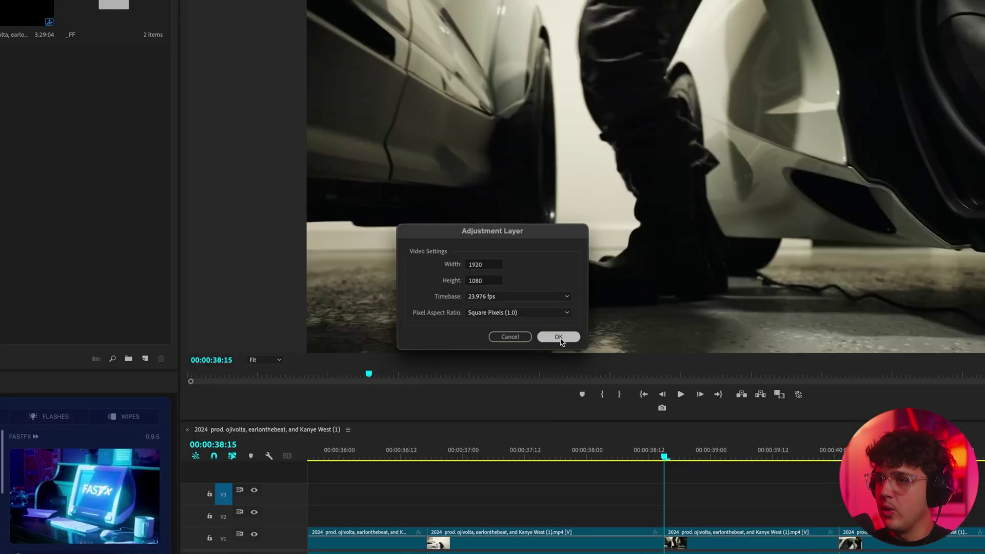
key(Return)
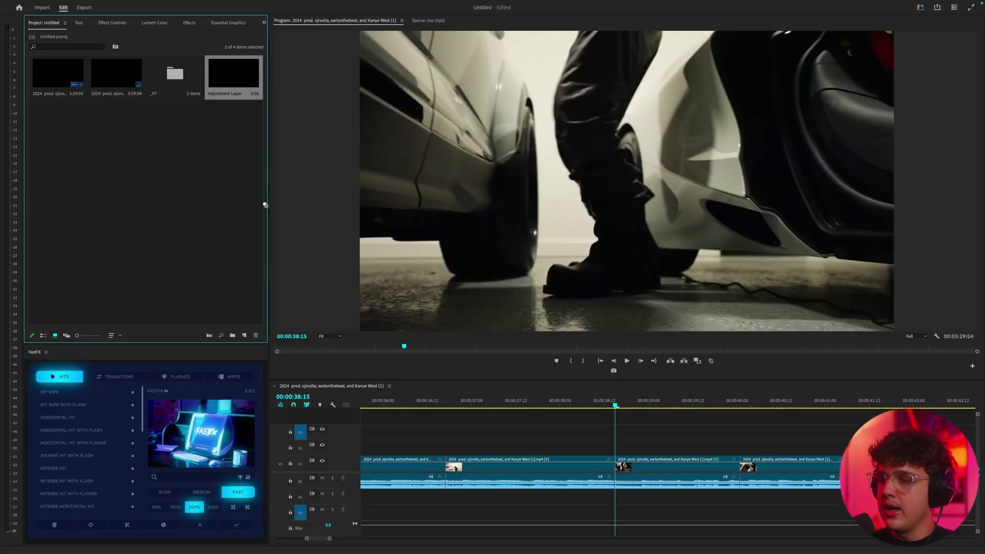
Place the adjustment layer on V2 centred over the cut at 00:00:38:15 and add two more copies spaced out after it.
drag(265, 205, 615, 453)
scroll(647, 432, right, 3)
scroll(590, 452, up, 3)
drag(520, 451, 662, 452)
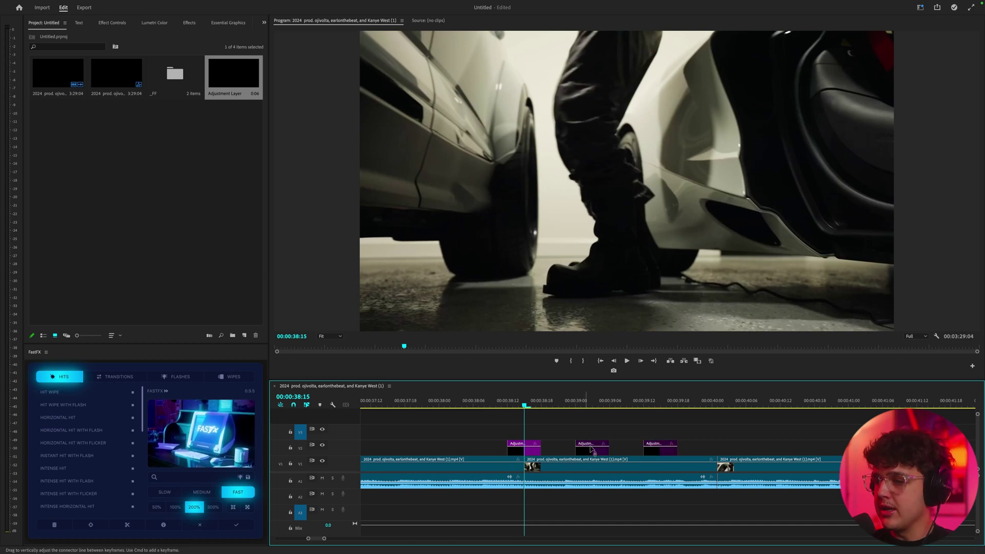
Search the effects for lumetri color and apply Lumetri Color to the adjustment layer over the cut at 00:00:38:15.
click(190, 23)
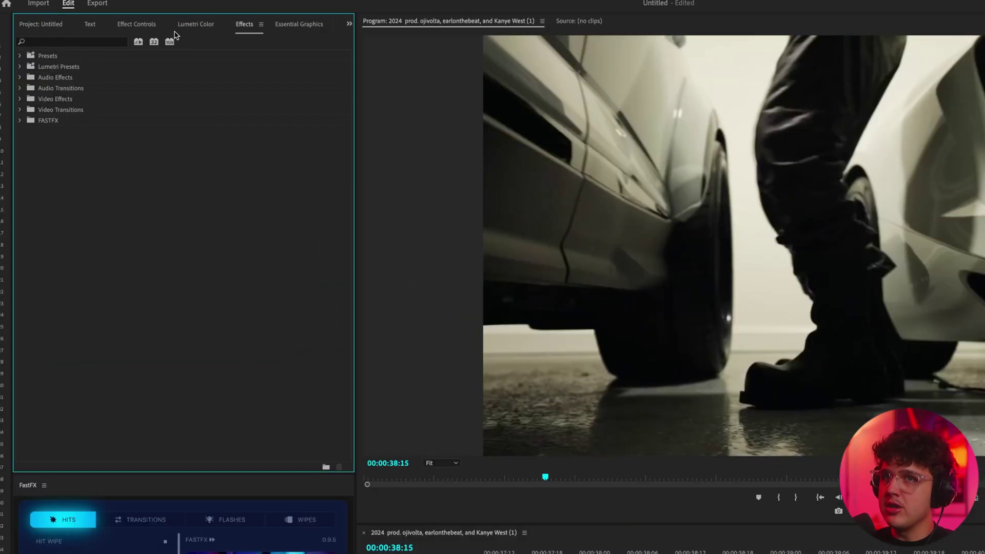
click(110, 43)
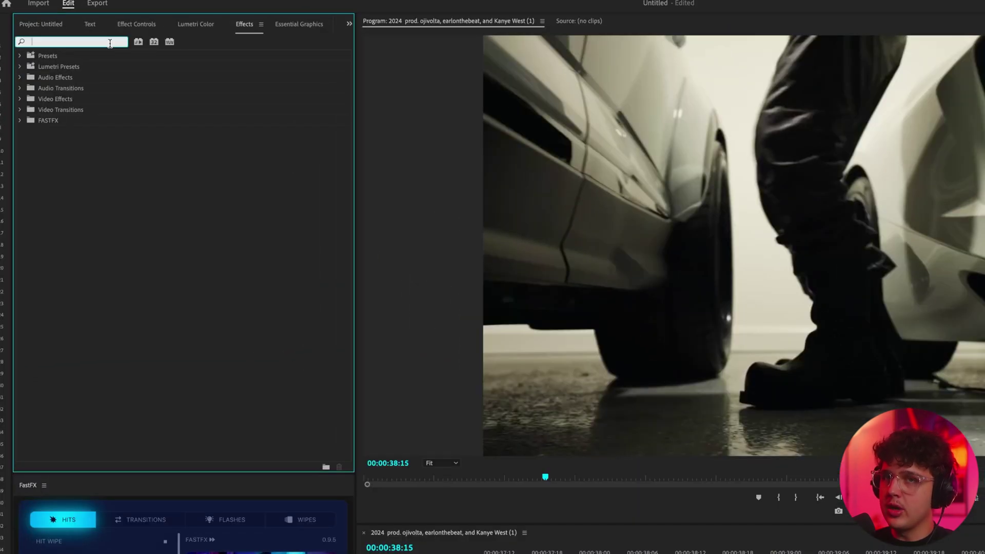
text(lumetri)
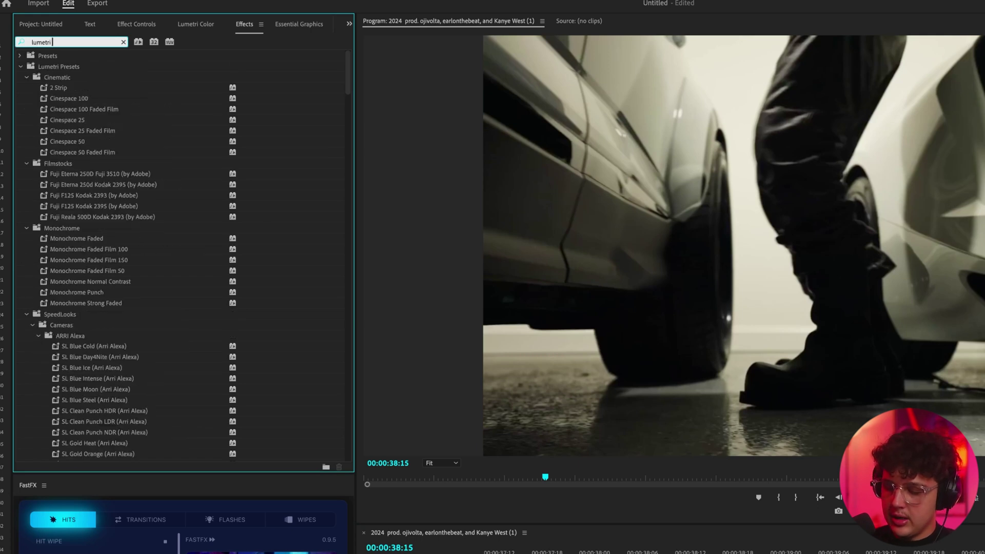
text( color)
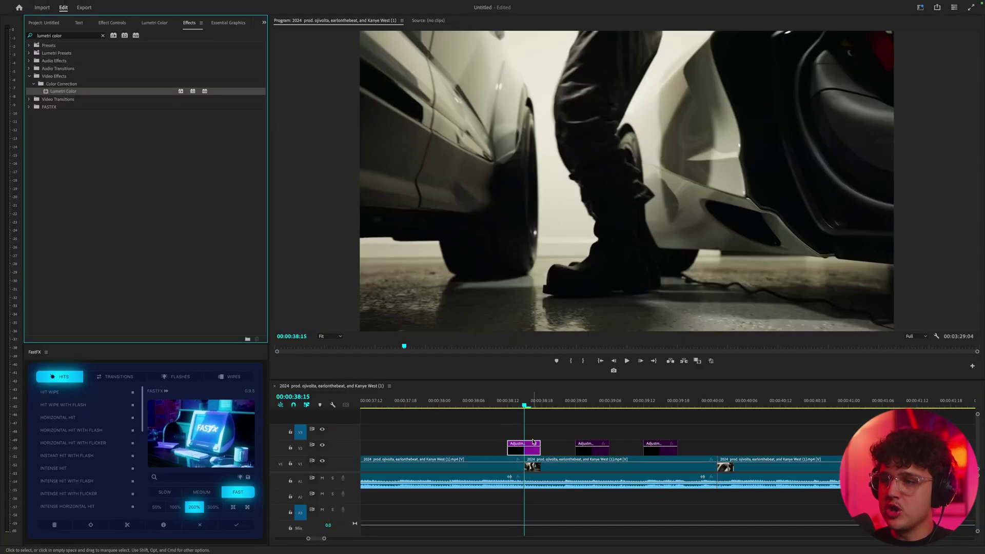
Start animating the Lumetri Color Basic Correction Exposure with a keyframe of 7 at 00:00:38:12.
click(121, 28)
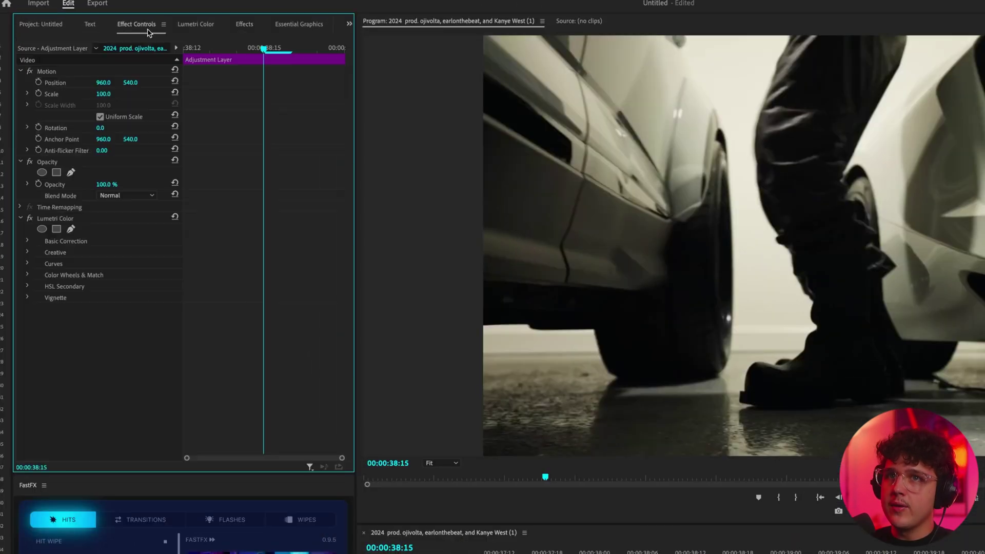
click(28, 241)
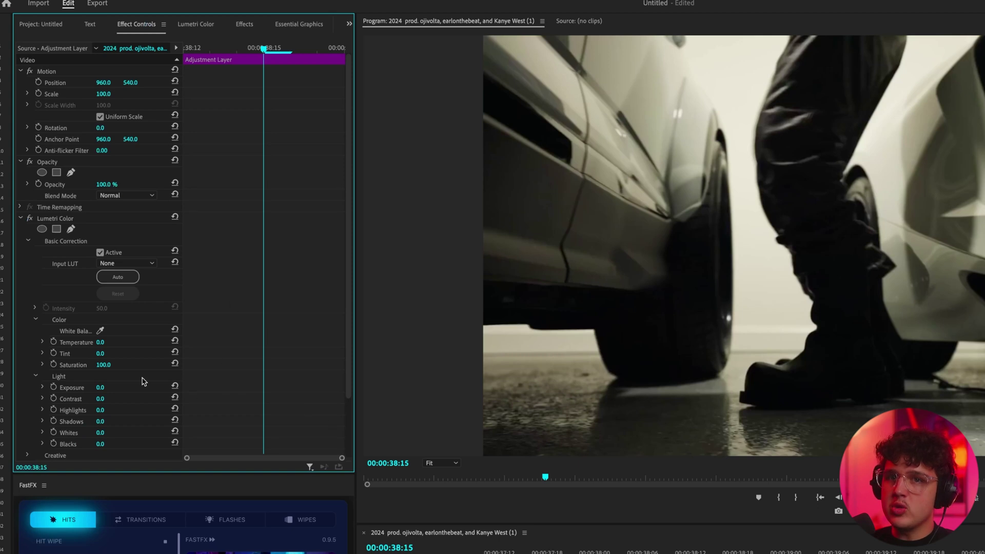
drag(207, 49, 164, 53)
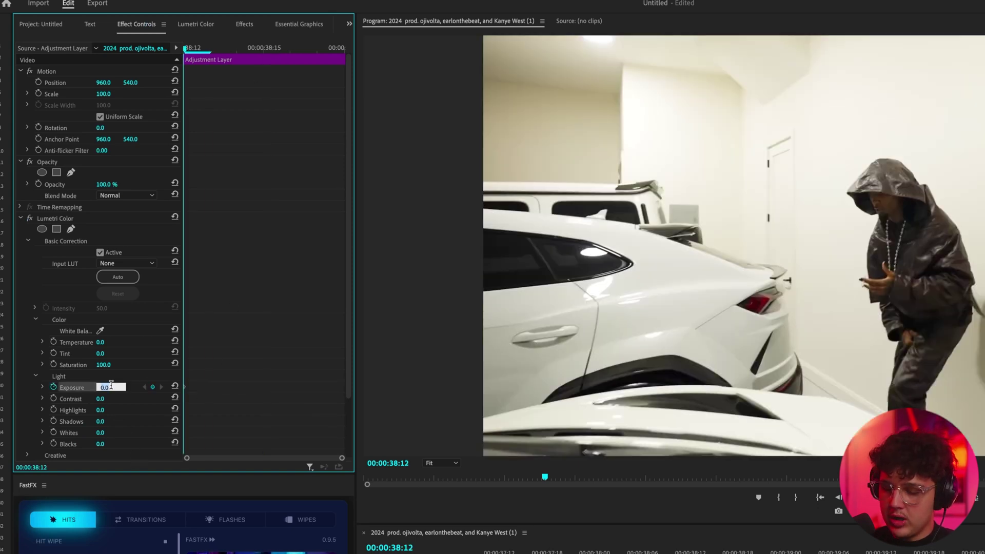
text(7)
key(Return)
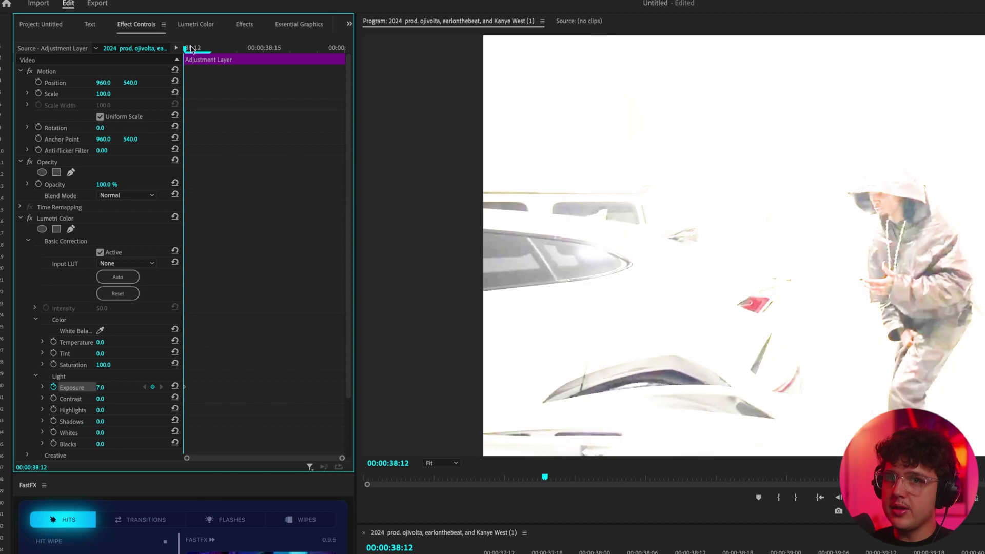
Add Exposure keyframes of 0 at 00:00:38:13 and 7 at 00:00:38:14.
drag(192, 49, 209, 50)
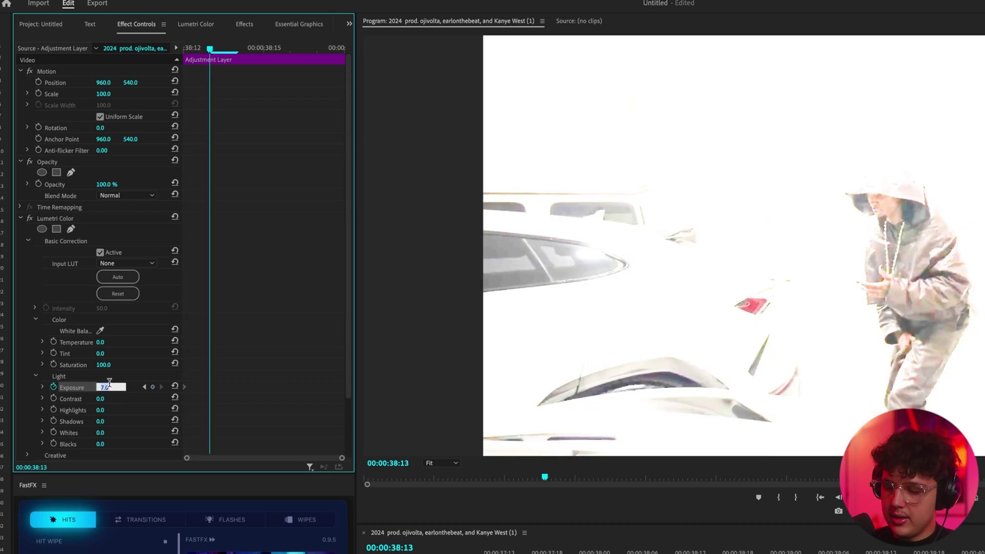
text(0)
key(Return)
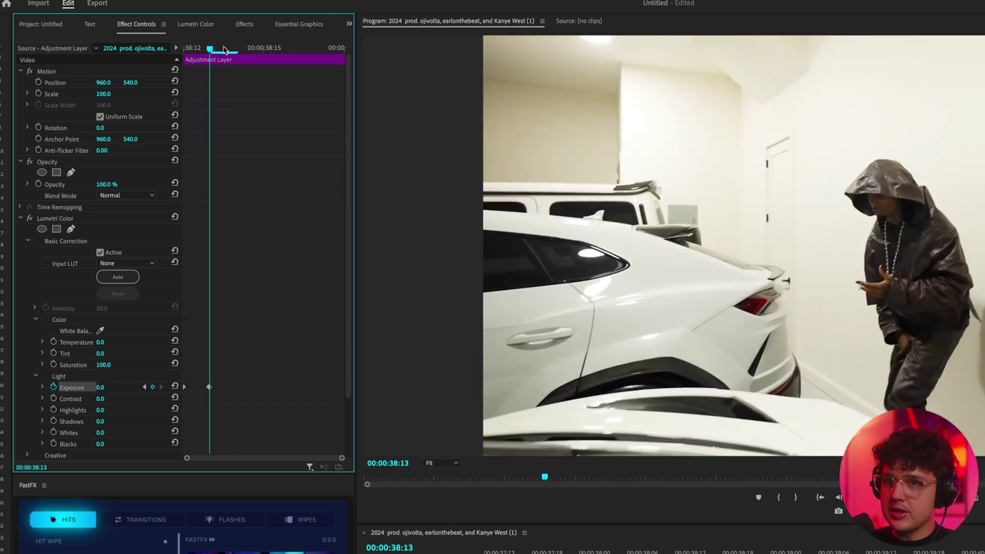
drag(210, 49, 228, 49)
text(7)
key(Return)
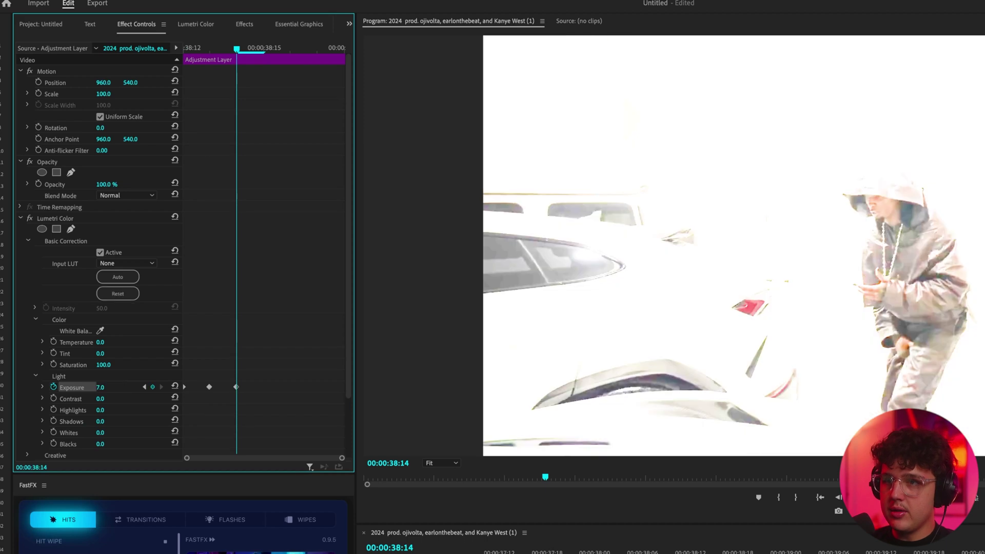
Add alternating Exposure keyframes of -3 at 00:00:38:15, 4 at 00:00:38:16 and -2 at 00:00:38:17.
click(252, 48)
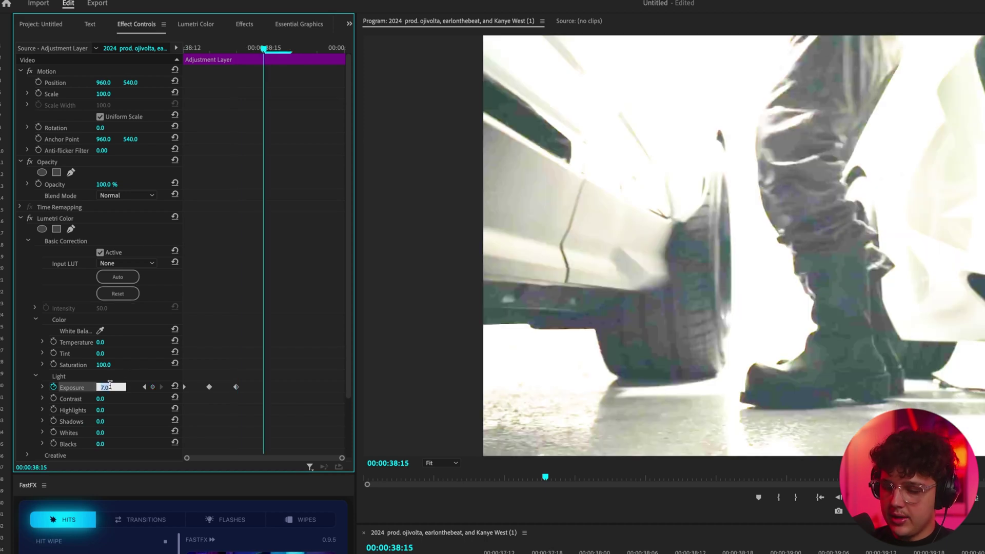
text(-3)
key(Return)
click(290, 51)
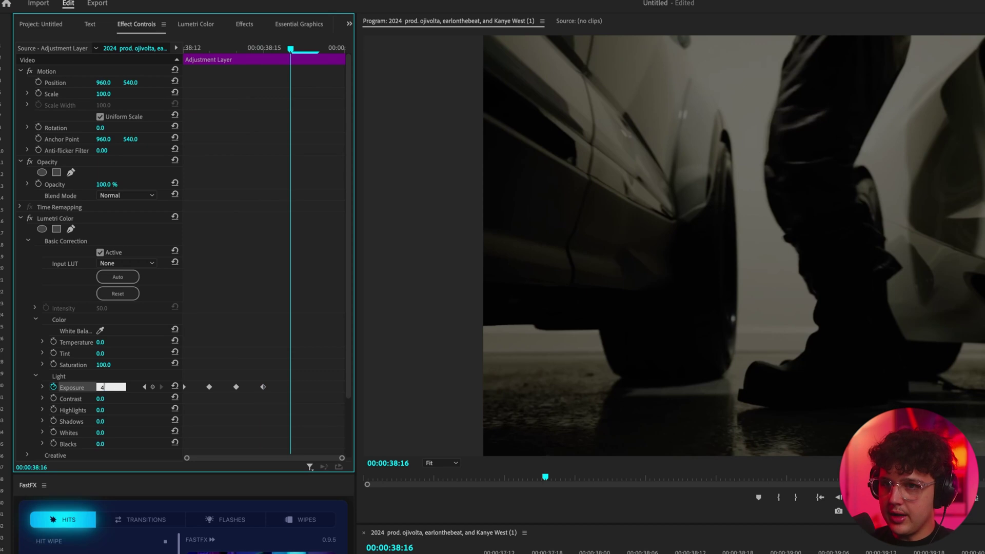
text(4)
key(Return)
key(Right)
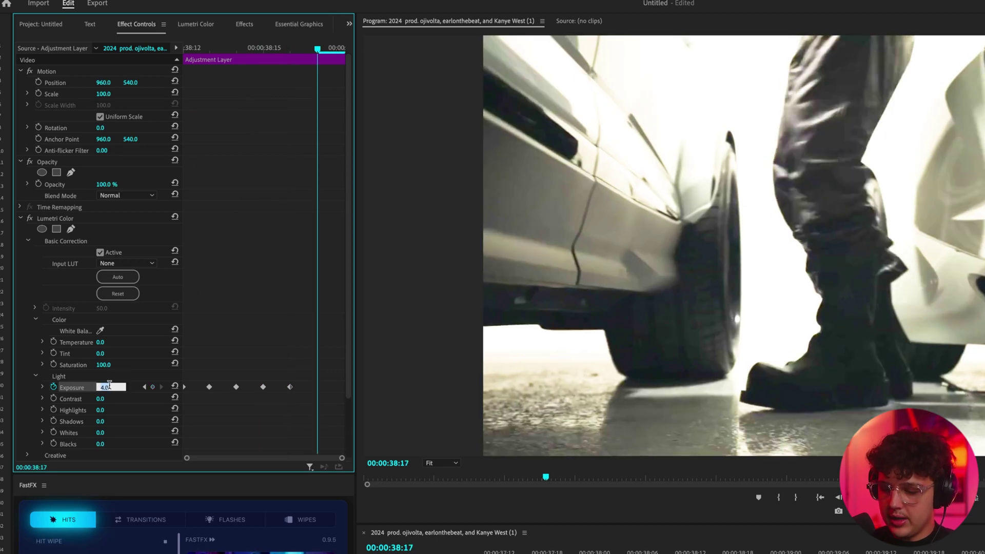
text(-2)
key(Return)
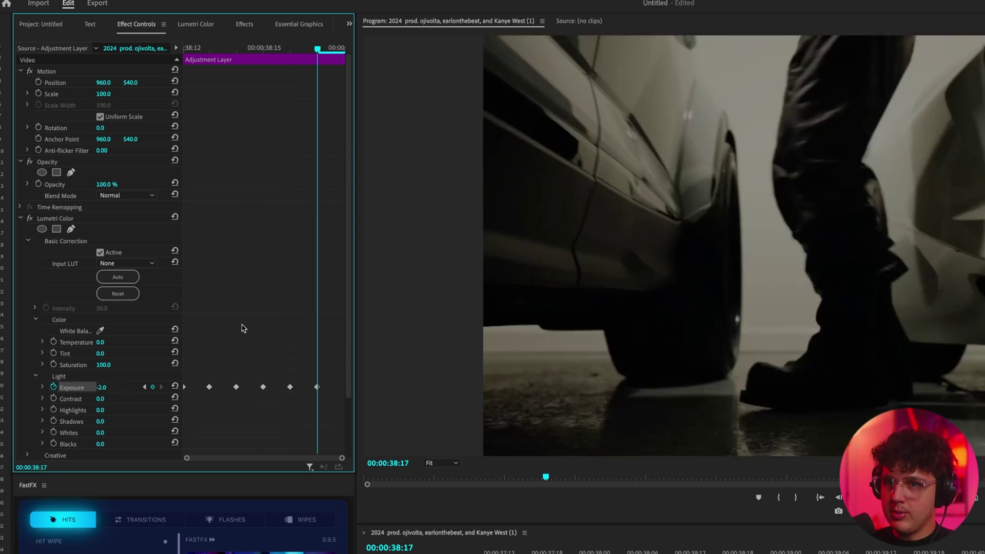
Step back over the Exposure keyframes and play the flicker across the cut at 00:00:38:15.
key(Left)
key(Left)
key(Left)
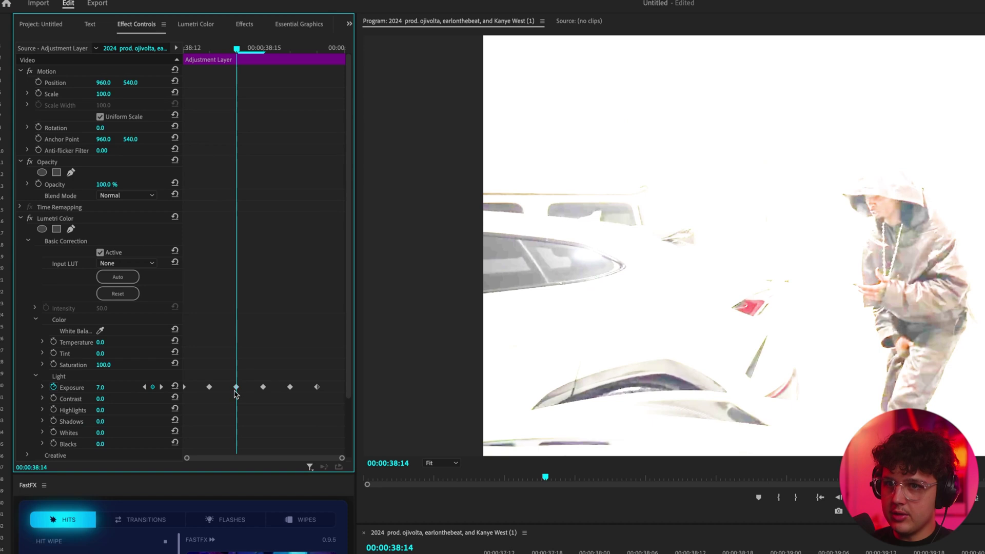
click(732, 552)
key(Right)
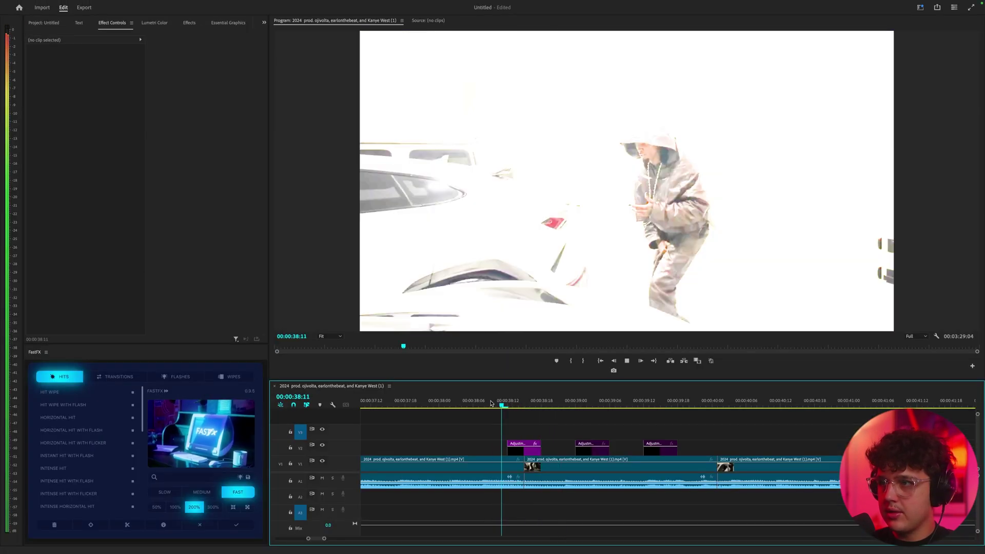
click(491, 403)
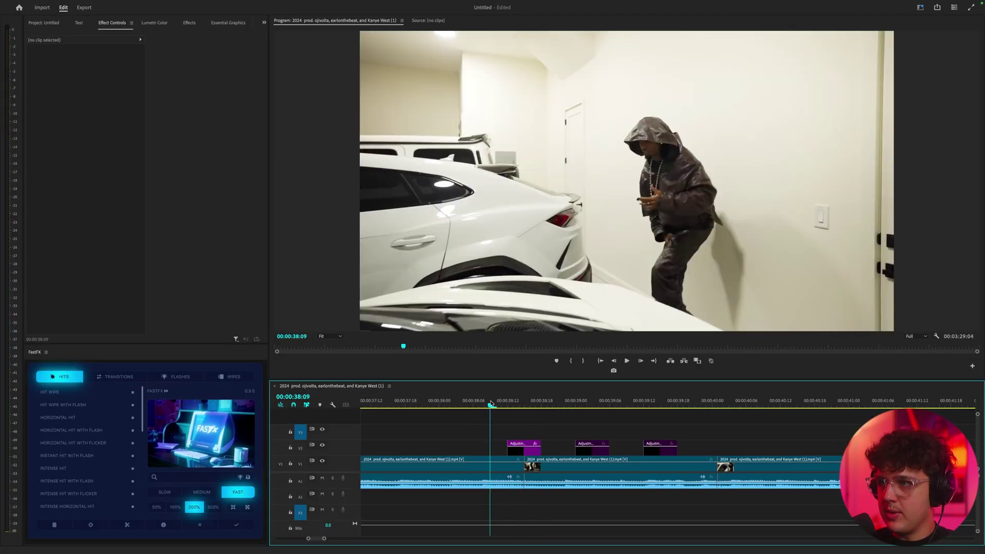
key(Right)
key(Right)
key(Right)
key(Right)
key(Right)
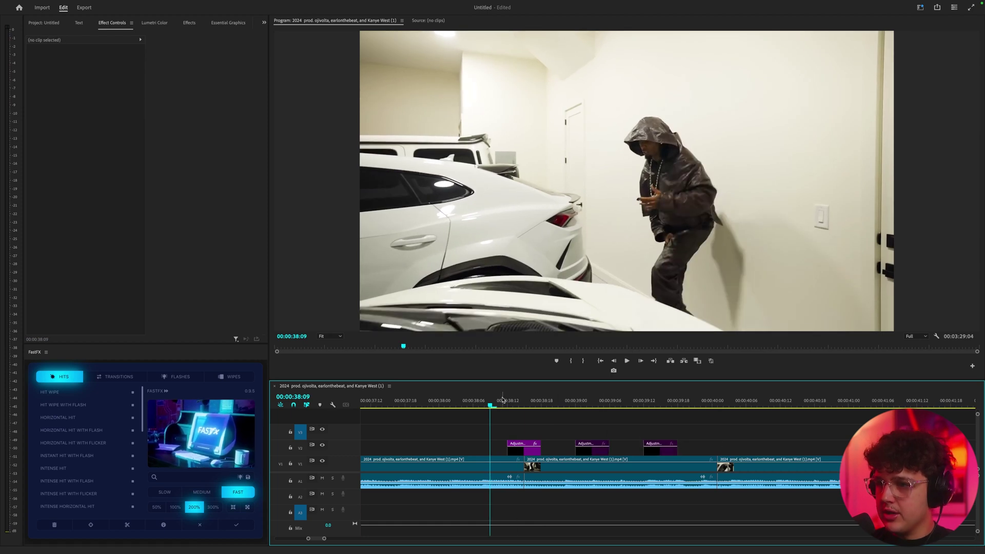
mouse_move(503, 399)
mouse_down()
mouse_move(519, 404)
mouse_move(503, 405)
mouse_up()
key(space)
key(space)
scroll(461, 414, right, 3)
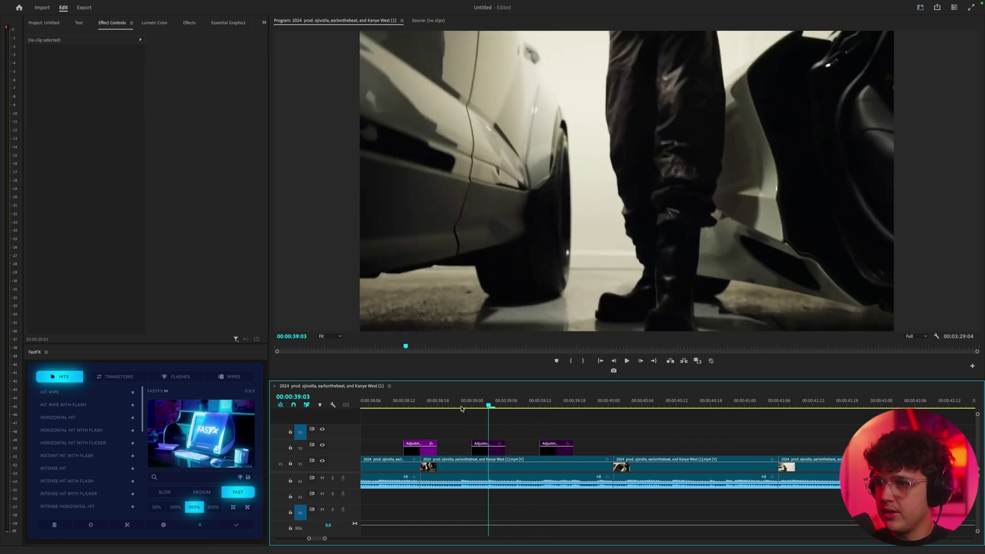
Play back the sequence from earlier in the shot before the cut, stopping at 00:00:37:17.
key(minus)
click(432, 398)
key(space)
key(minus)
key(minus)
key(minus)
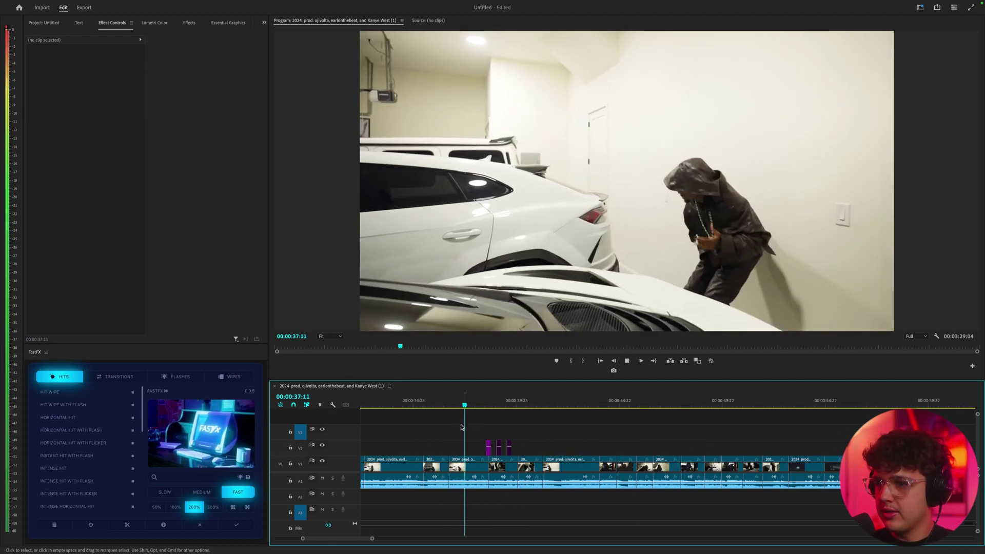
click(453, 402)
key(space)
key(space)
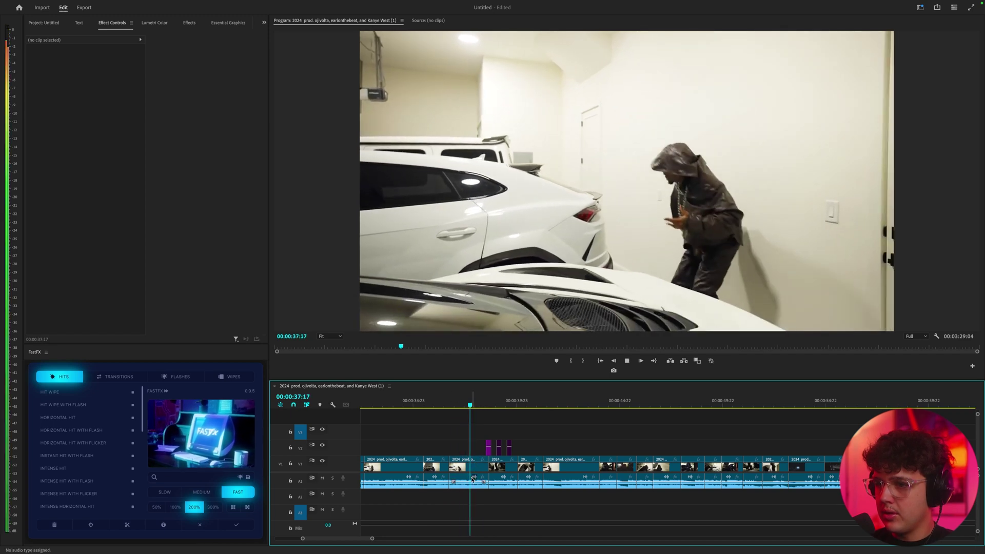
click(470, 404)
key(equal)
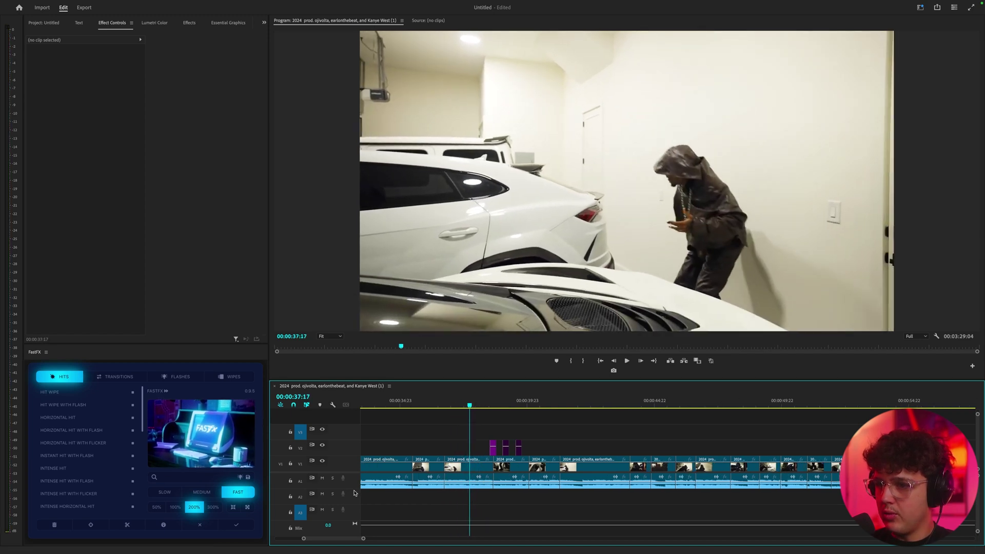
Enlarge the Audio 1 track to show its waveform in detail and play the section before the cut.
drag(349, 525, 348, 525)
key(equal)
key(equal)
click(531, 405)
key(space)
key(space)
Move the exposure-flicker adjustment layer earlier on V2 to start at about 00:00:37:18 and play it back against the music.
click(564, 405)
drag(650, 449, 575, 451)
click(546, 403)
key(space)
click(544, 403)
key(space)
click(543, 402)
key(space)
click(543, 403)
key(space)
scroll(579, 441, down, 2)
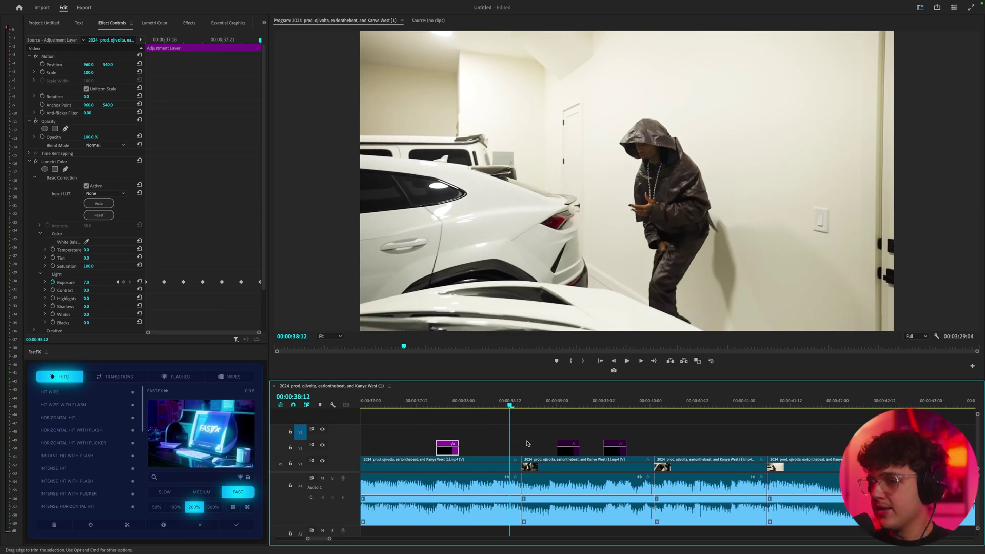
scroll(528, 442, up, 3)
scroll(541, 443, down, 3)
Move one of the remaining plain adjustment layers earlier on V2 so that it starts at 00:00:36:23.
click(575, 446)
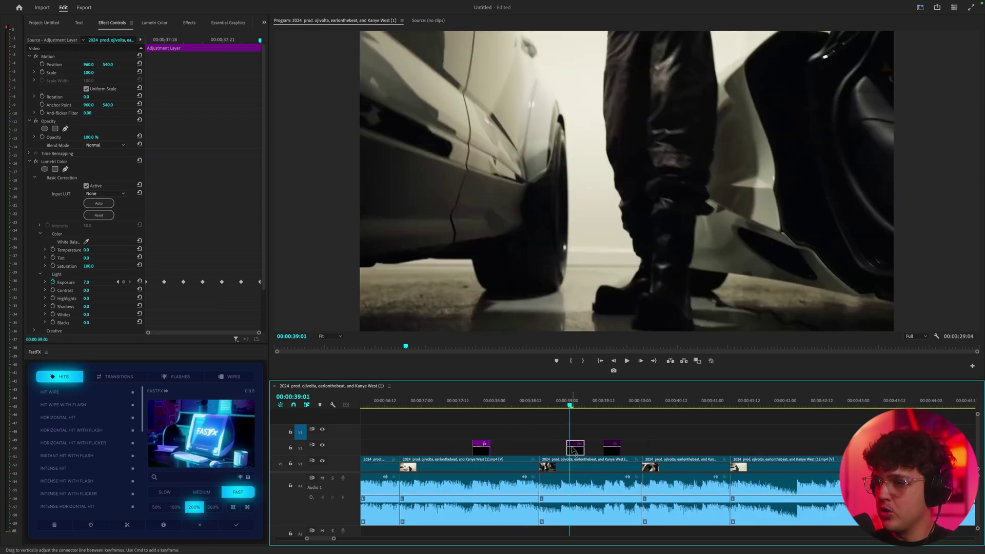
click(610, 445)
click(572, 399)
scroll(551, 428, down, 3)
drag(527, 449, 441, 450)
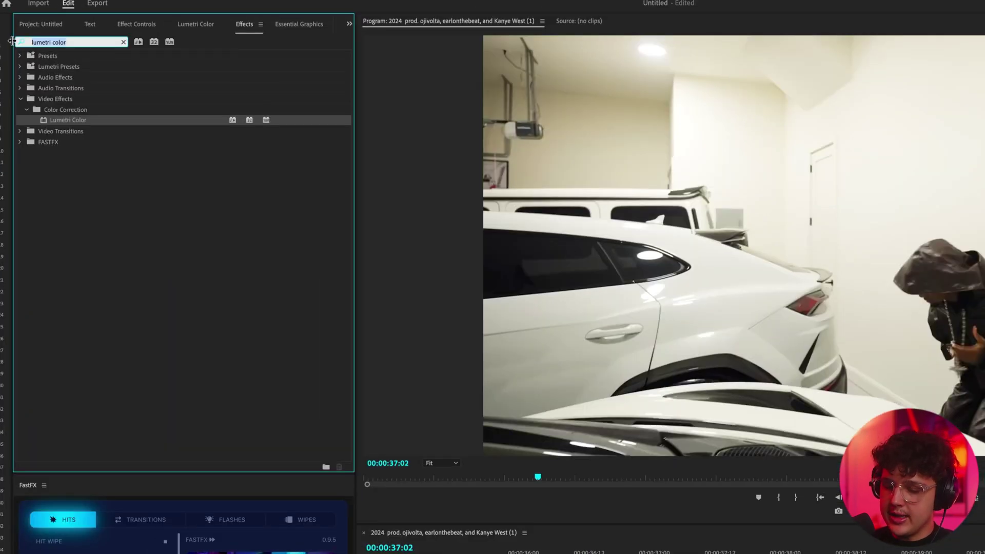
Apply the Transform effect to the moved adjustment layer and, at 00:00:36:23, keyframe its Position and a Scale of 105.
text(transform)
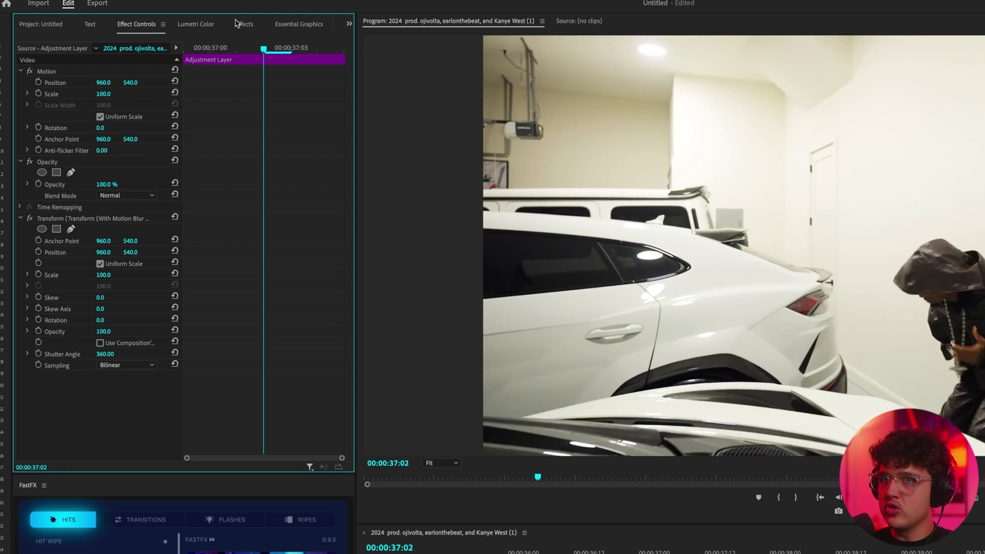
drag(218, 48, 133, 94)
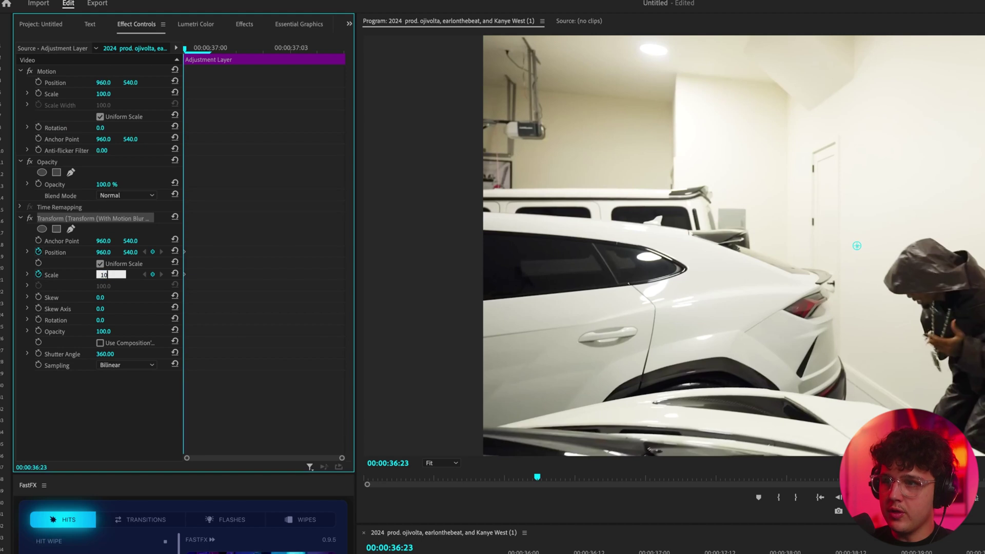
key(Return)
key(Right)
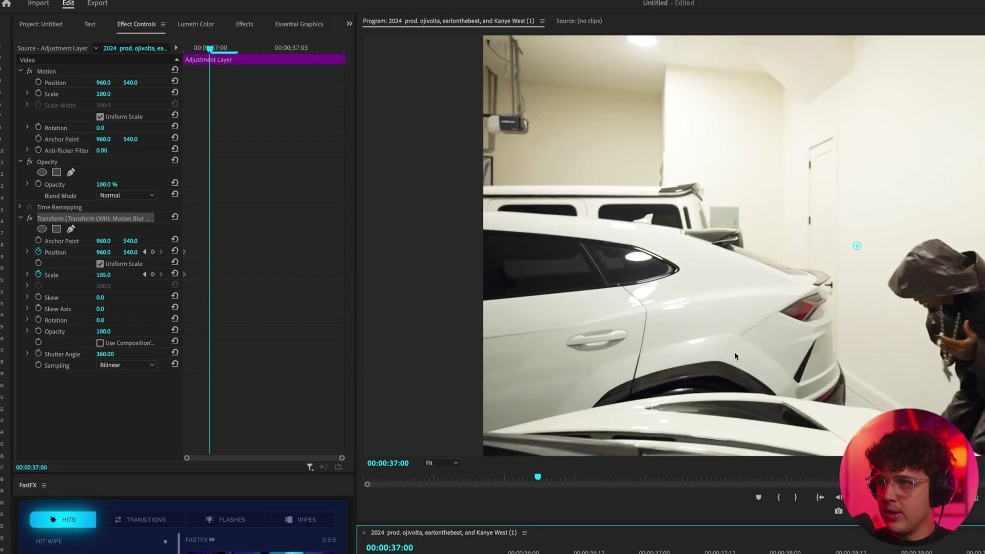
click(734, 356)
click(58, 278)
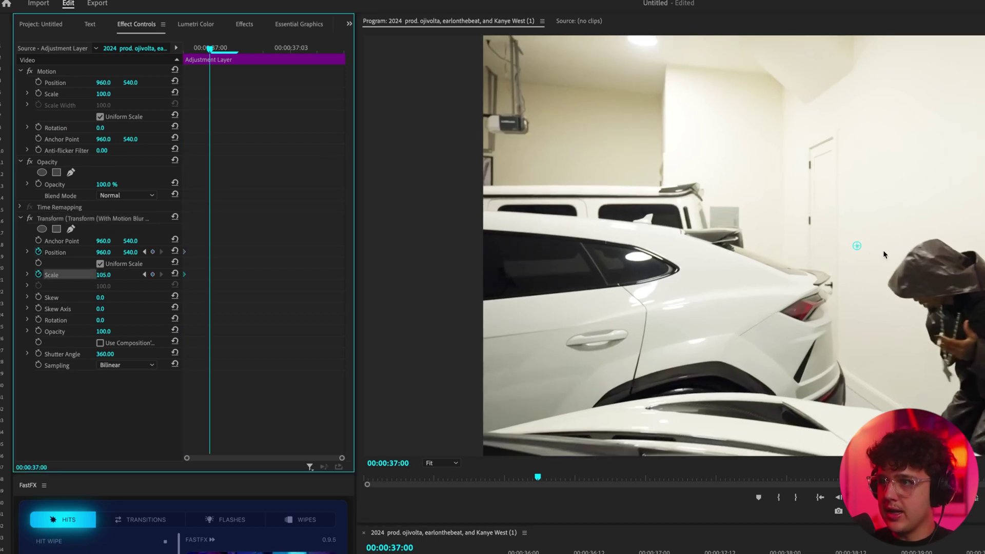
drag(857, 245, 866, 241)
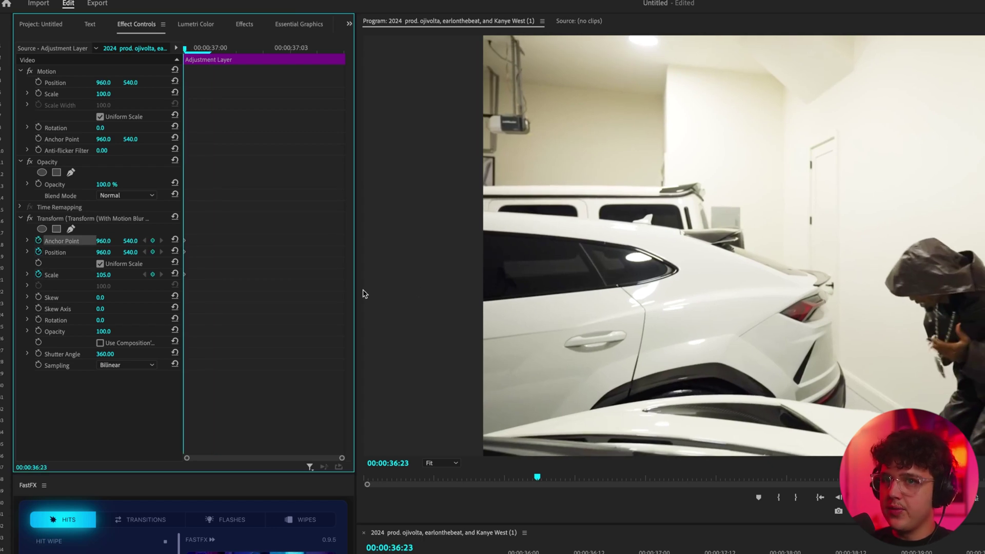
Keyframe the Transform effect's Anchor Point frame by frame from 00:00:37:00, starting with about 975.2, 535.2 and shifting it slightly in changing directions.
click(200, 50)
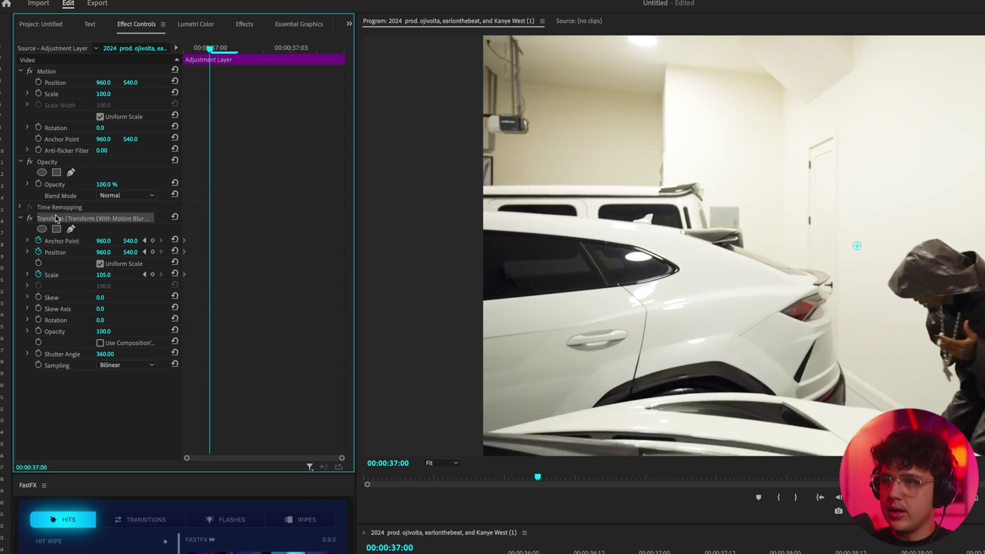
drag(858, 247, 864, 244)
click(678, 548)
key(Right)
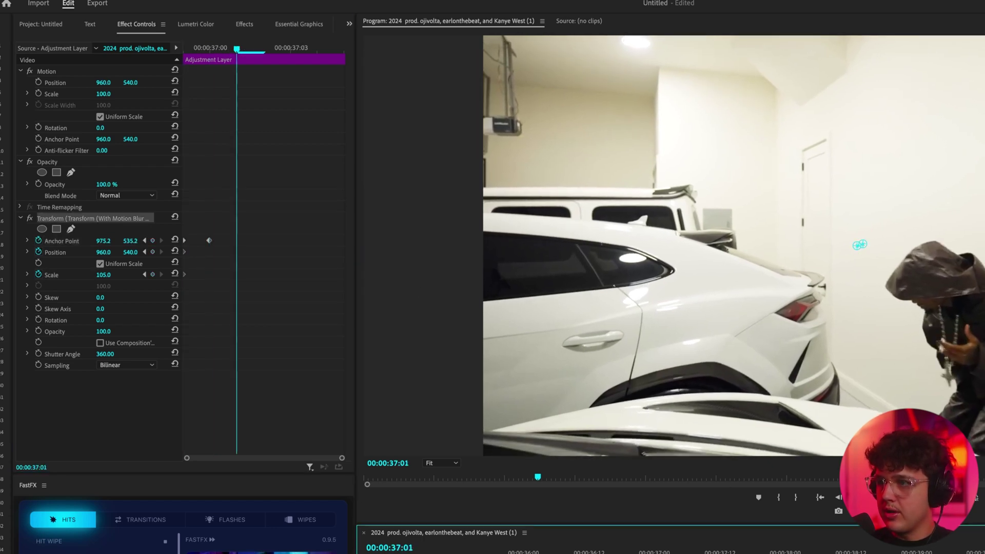
click(854, 243)
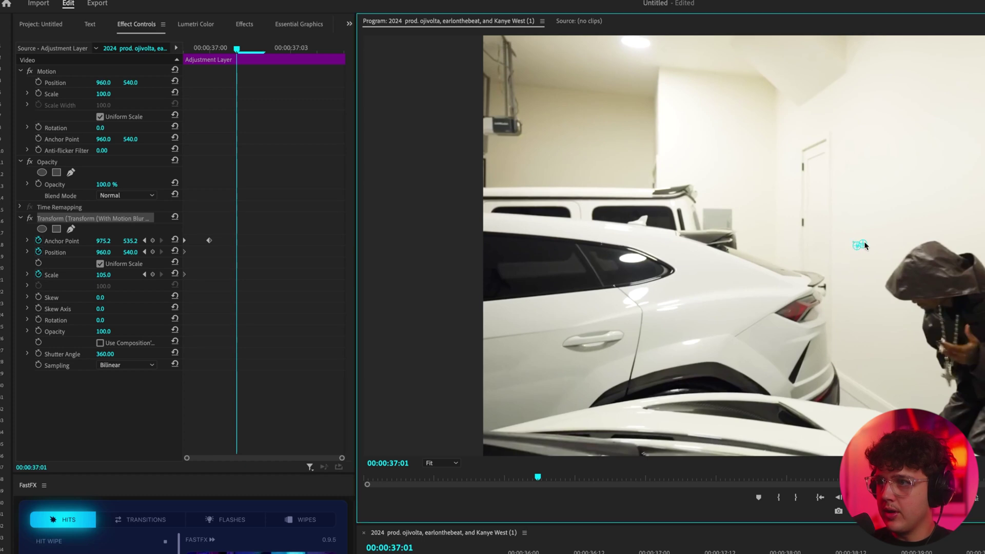
drag(864, 245, 856, 239)
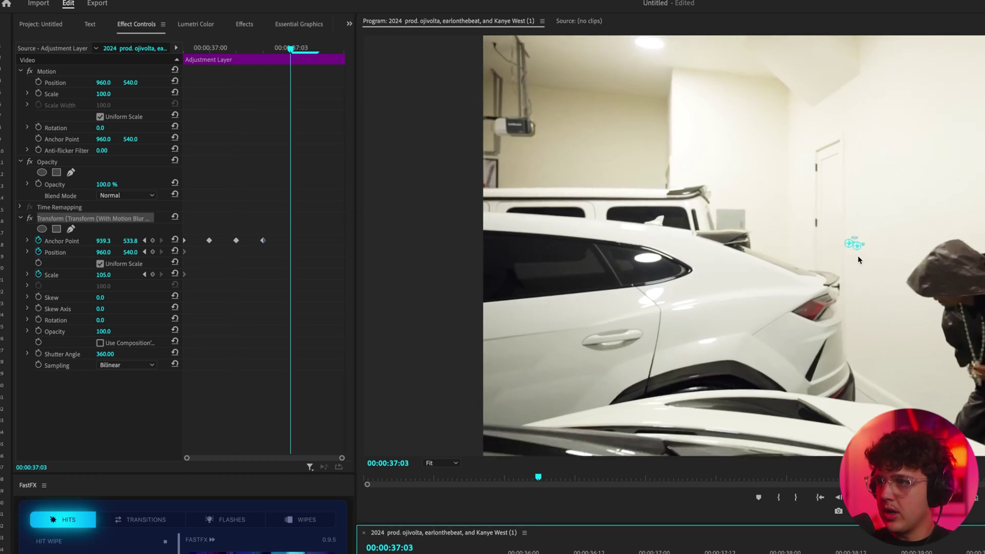
click(848, 243)
drag(849, 242, 851, 246)
key(super+z)
drag(848, 242, 851, 251)
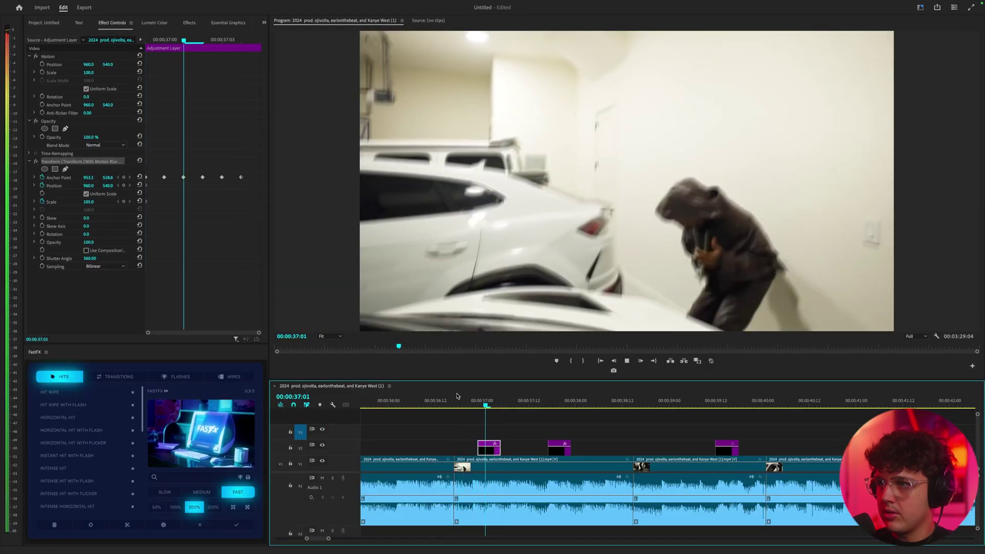
Play back the Transform shake repeatedly from just before 00:00:36:23 to check it against the music.
click(456, 395)
key(space)
click(456, 395)
key(space)
click(447, 396)
key(space)
click(446, 397)
key(space)
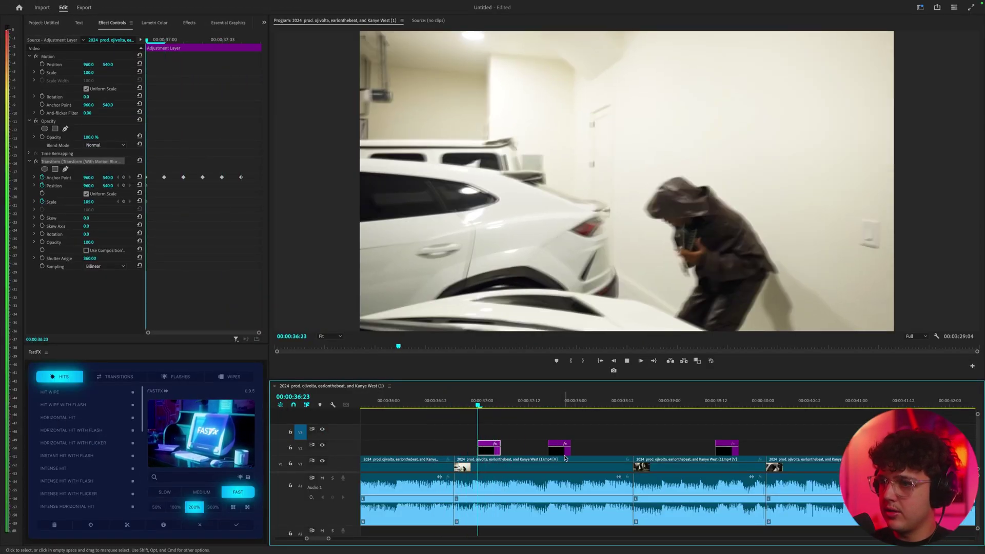
key(space)
Copy the exposure-flicker adjustment layer from V2 to V3 at about 00:00:37:01, overlapping the shake layer, and play the combination back.
drag(557, 449, 494, 433)
click(468, 400)
key(space)
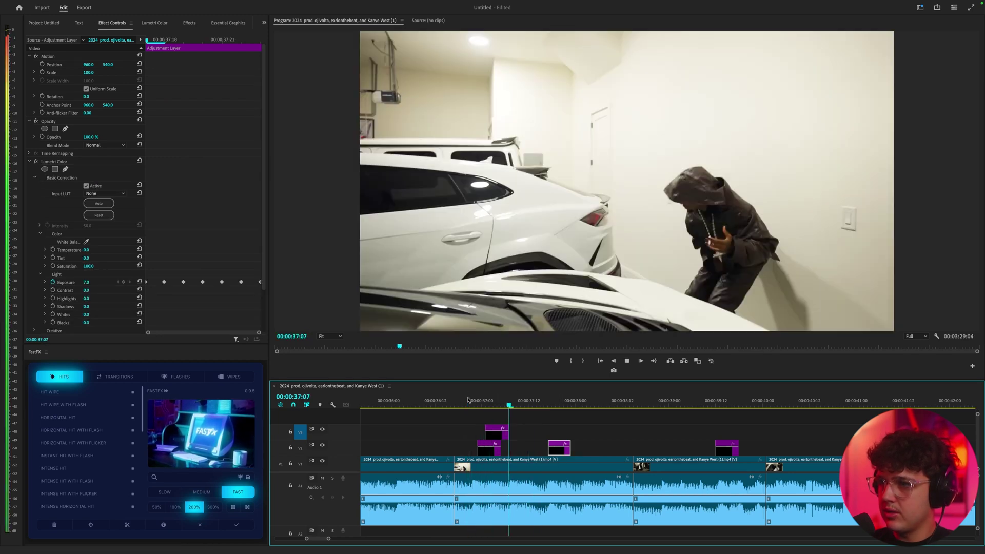
click(468, 401)
mouse_move(468, 400)
mouse_down()
mouse_move(526, 422)
mouse_move(482, 407)
mouse_up()
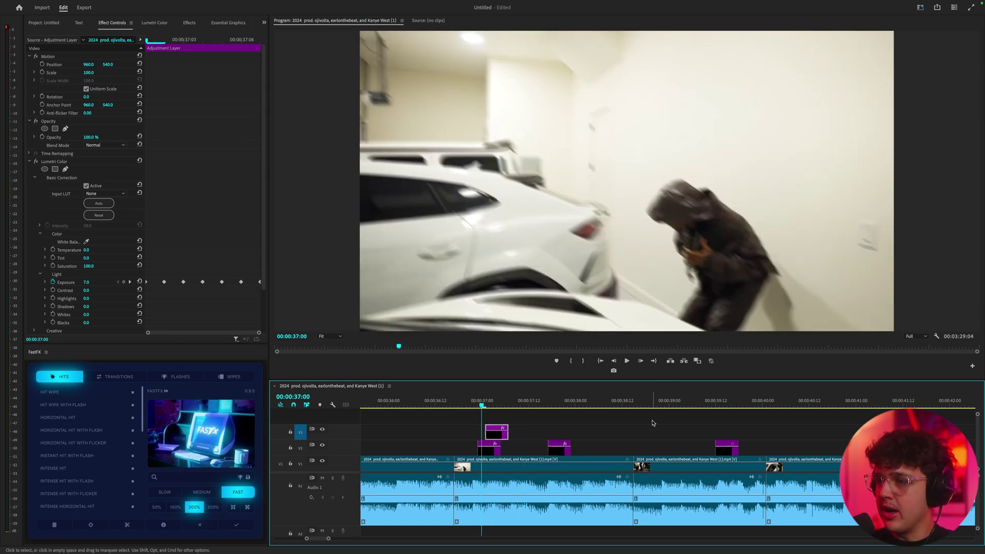
Place an adjustment layer carrying the Transform shake on V2 at the next cut, starting at 00:00:38:15.
click(615, 402)
click(43, 23)
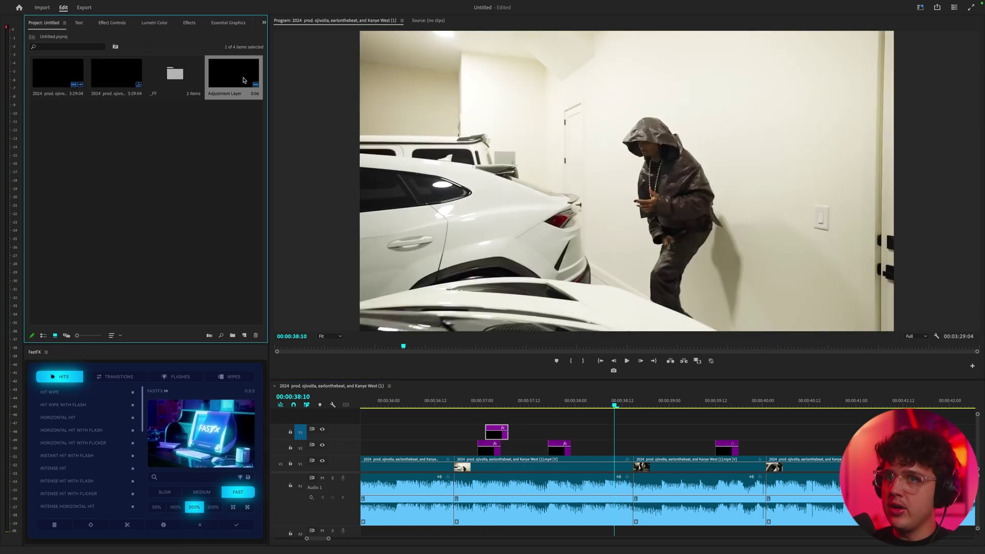
click(727, 400)
drag(725, 448, 643, 448)
click(639, 400)
scroll(662, 439, up, 2)
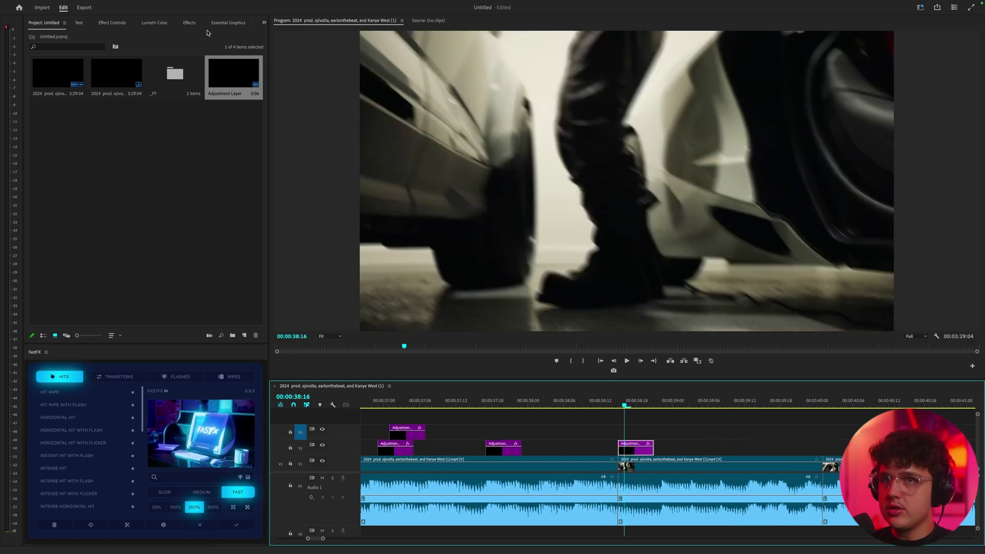
Scrub through the shake keyframes in Effect Controls and play back the cut at 00:00:38:15 several times.
click(99, 23)
drag(158, 40, 241, 41)
click(615, 402)
key(space)
click(619, 402)
key(space)
click(618, 403)
key(space)
key(space)
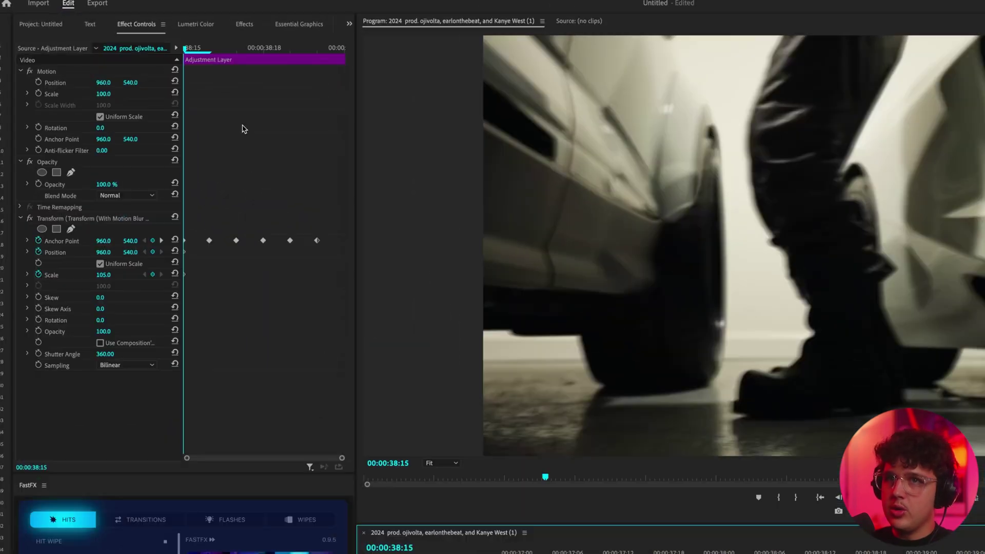
Keyframe the Transform effect's Scale frame by frame with slight variations, setting it to 106.9 at 00:00:38:16.
drag(155, 41, 159, 40)
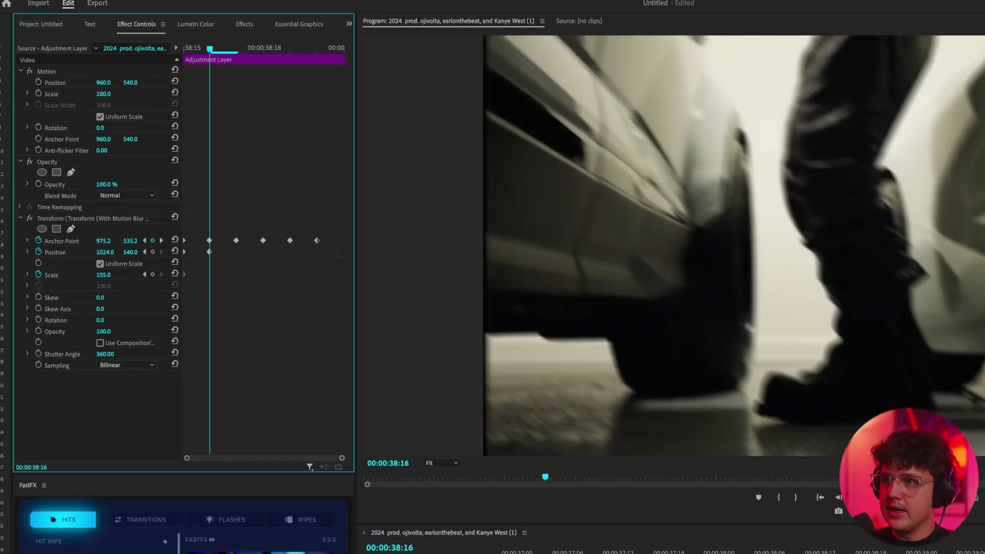
drag(106, 279, 109, 280)
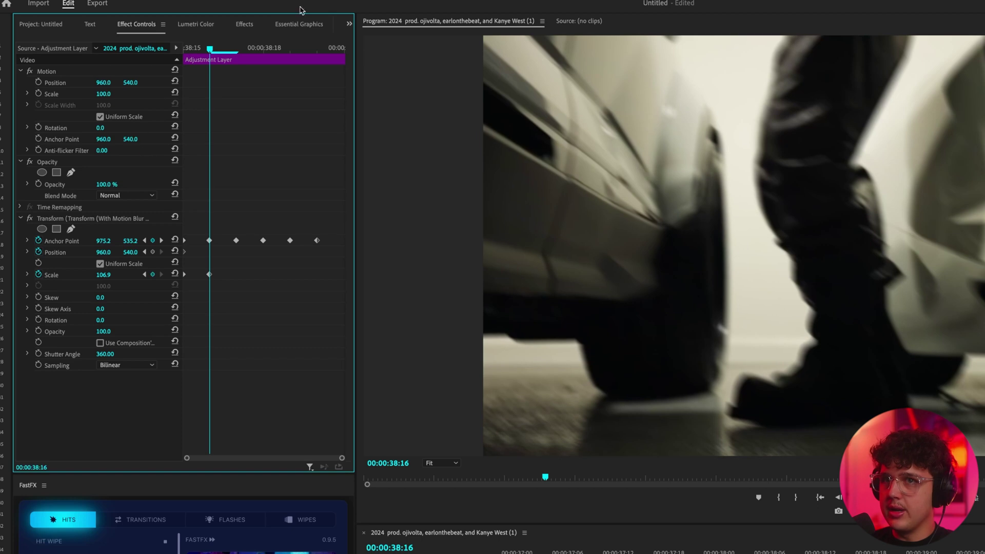
key(space)
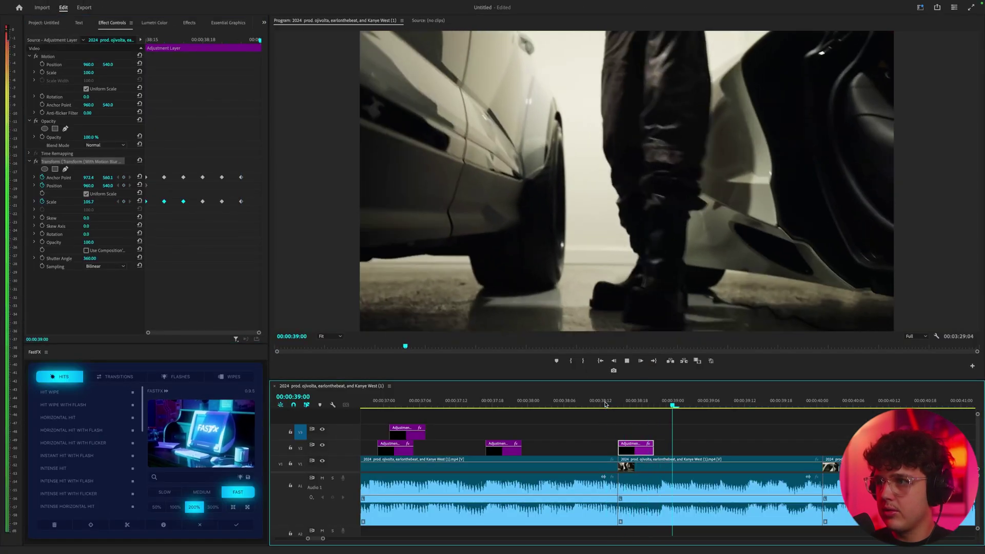
Play back the cut with the added Scale shake repeatedly from about 00:00:38:13.
click(606, 405)
click(605, 404)
click(606, 405)
click(606, 404)
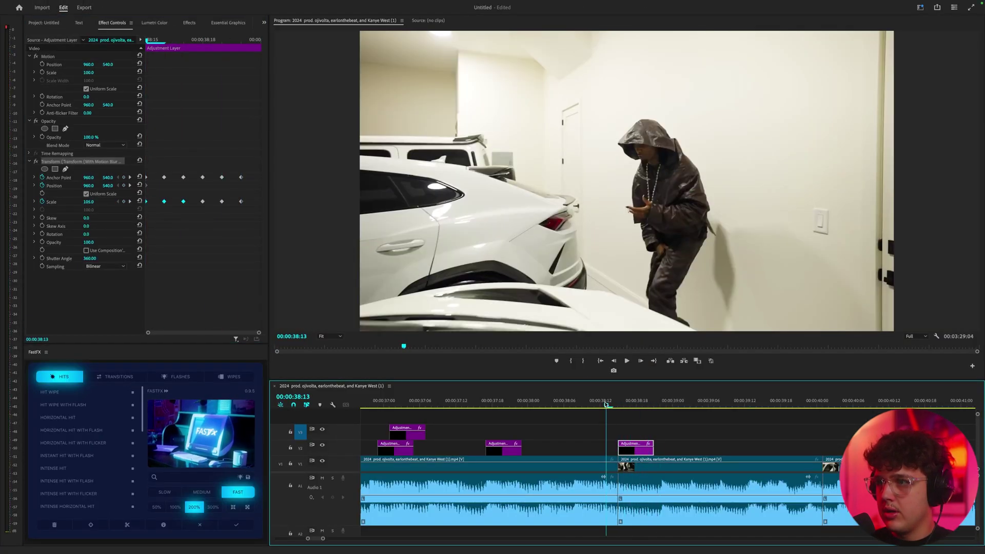
click(605, 403)
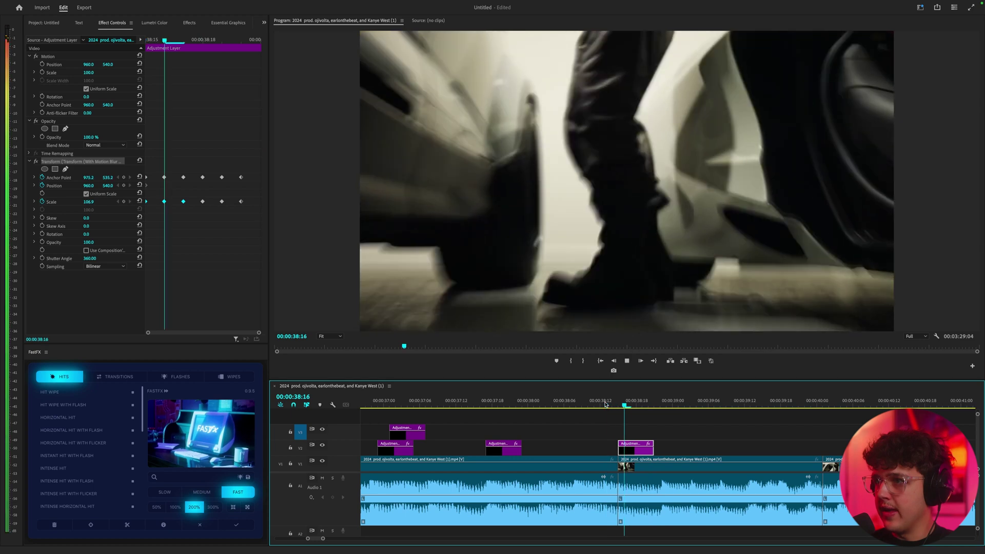
Move the second shake layer on V2 earlier to start at 00:00:38:12 so it spans the cut, and play it back.
drag(606, 403, 480, 403)
scroll(529, 435, down, 3)
click(571, 404)
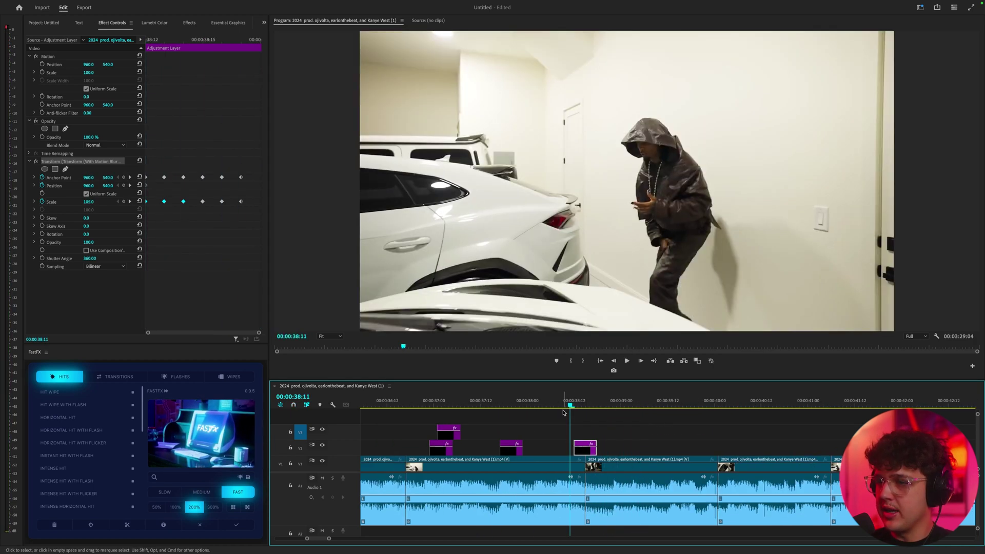
key(space)
click(558, 399)
key(space)
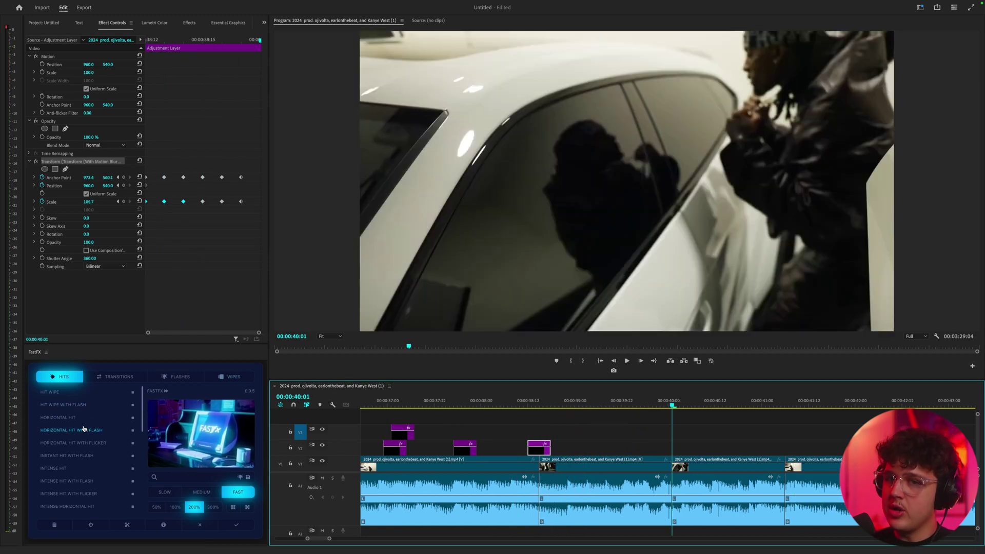
Try the FastFX Hit Wipe preset on the cut at 00:00:40:01, play it back, and remove it.
click(65, 397)
click(235, 527)
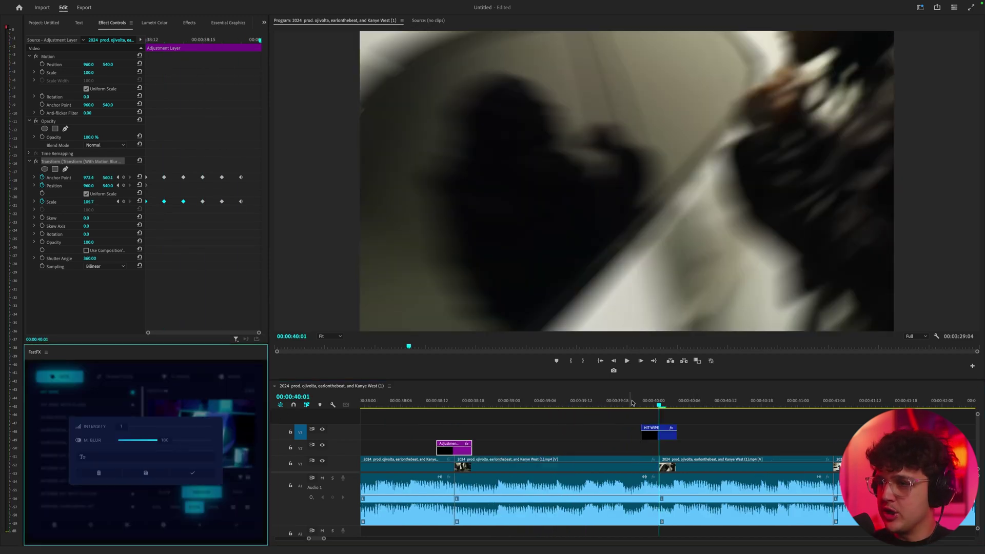
key(space)
key(minus)
key(minus)
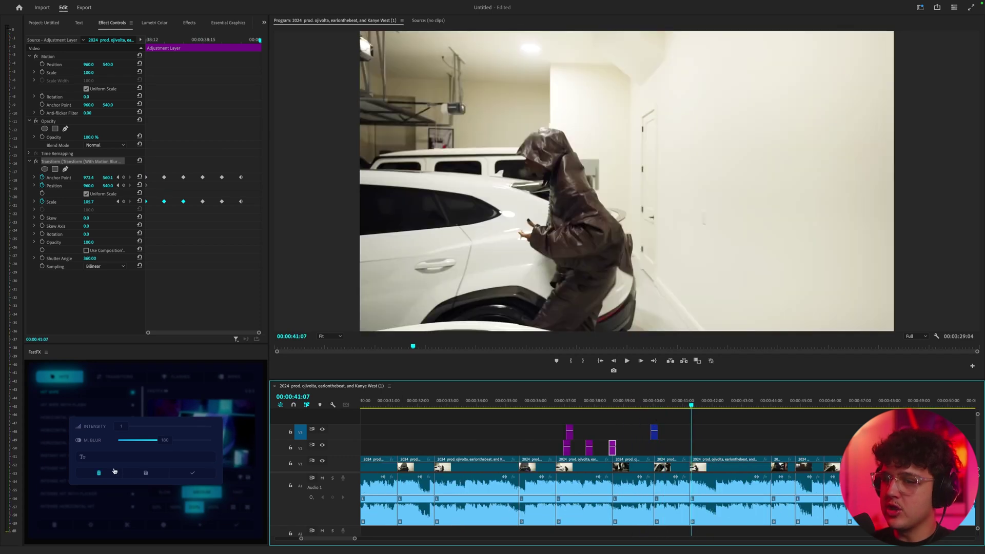
click(100, 471)
Apply FastFX flash hits at the cuts at 00:00:41:06 and 00:00:44:00, using Soft Hit with Flash at medium speed for the second, and play them back.
click(689, 403)
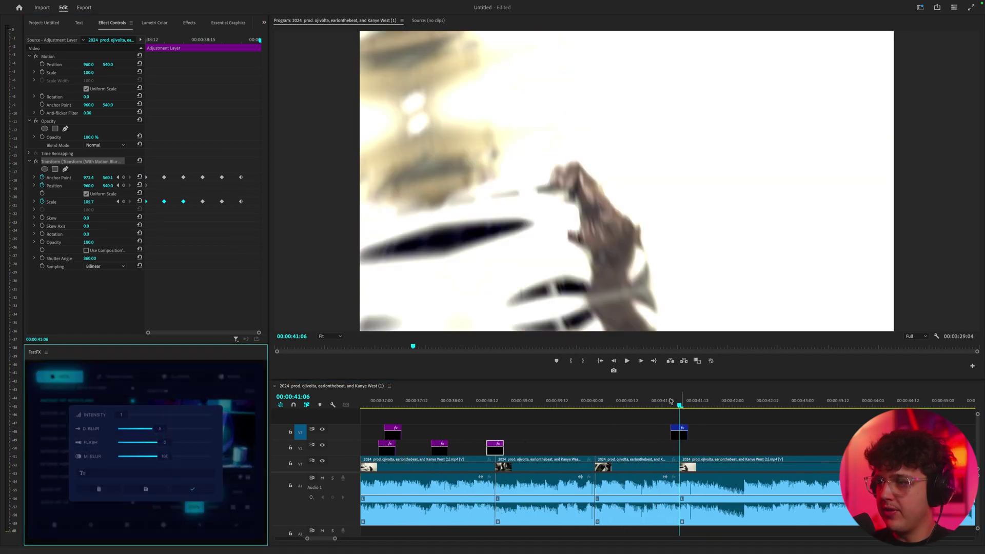
key(space)
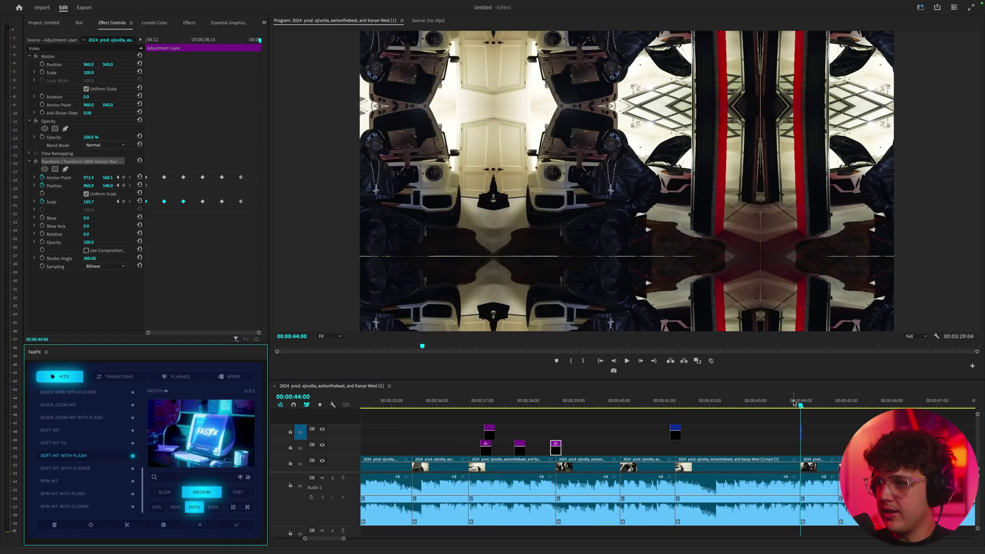
click(793, 401)
key(space)
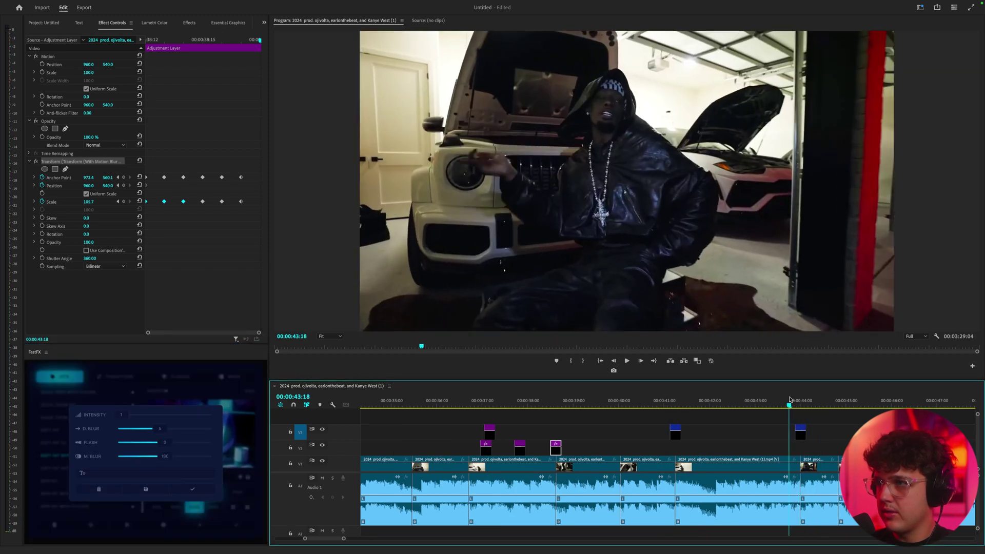
key(space)
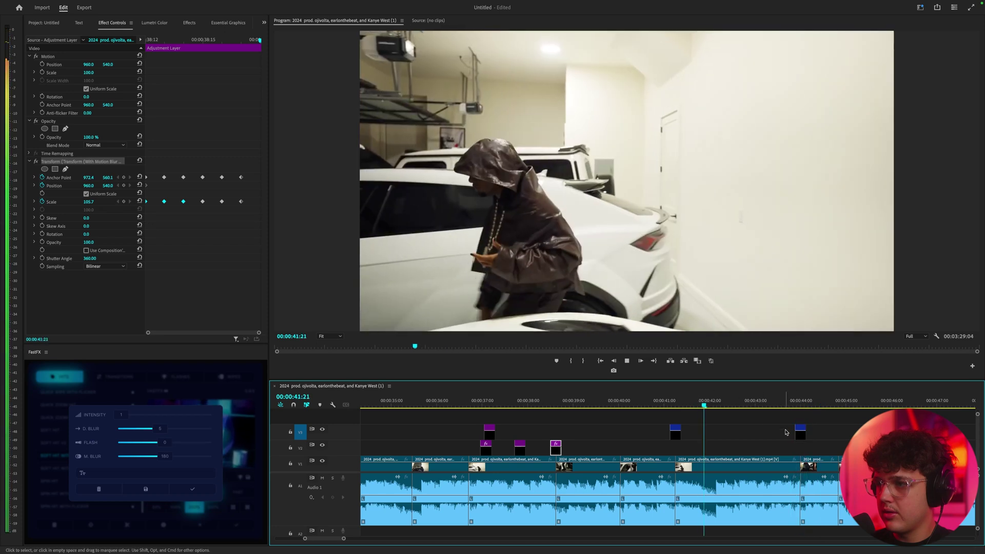
key(space)
Move the Soft Hit with Flash clip earlier on V3 to start at about 00:00:42:00, and play back the edit with the music.
drag(800, 432, 715, 432)
click(700, 402)
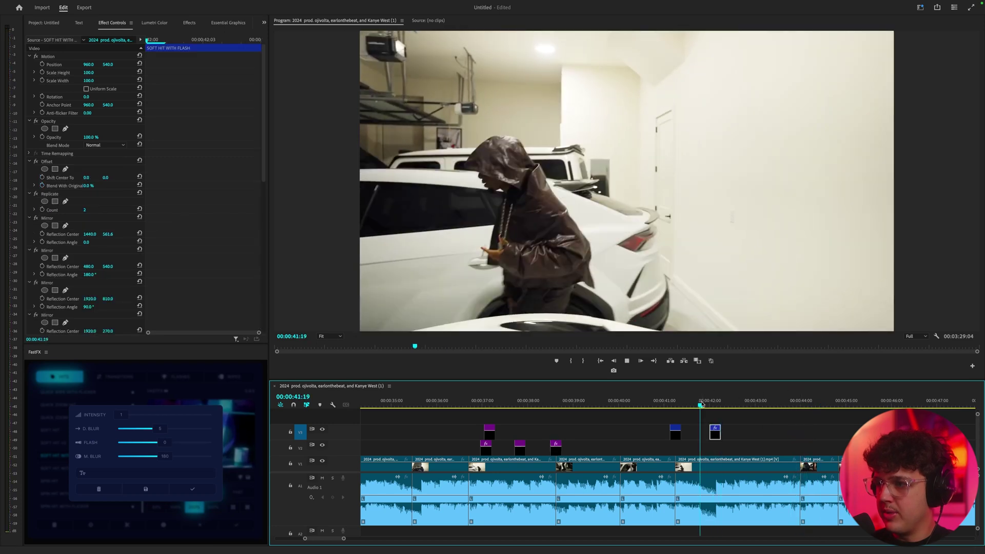
key(space)
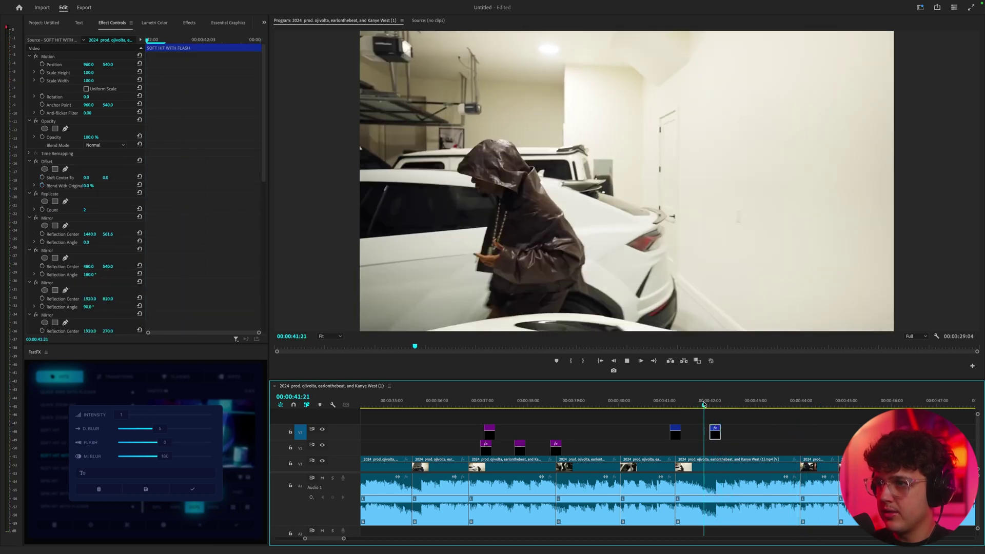
click(708, 406)
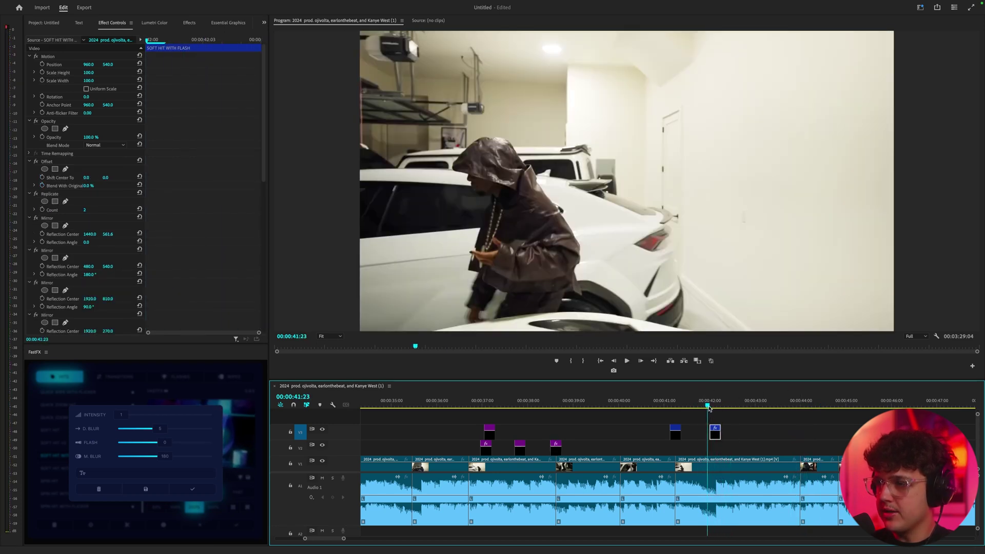
key(space)
key(space)
key(space)
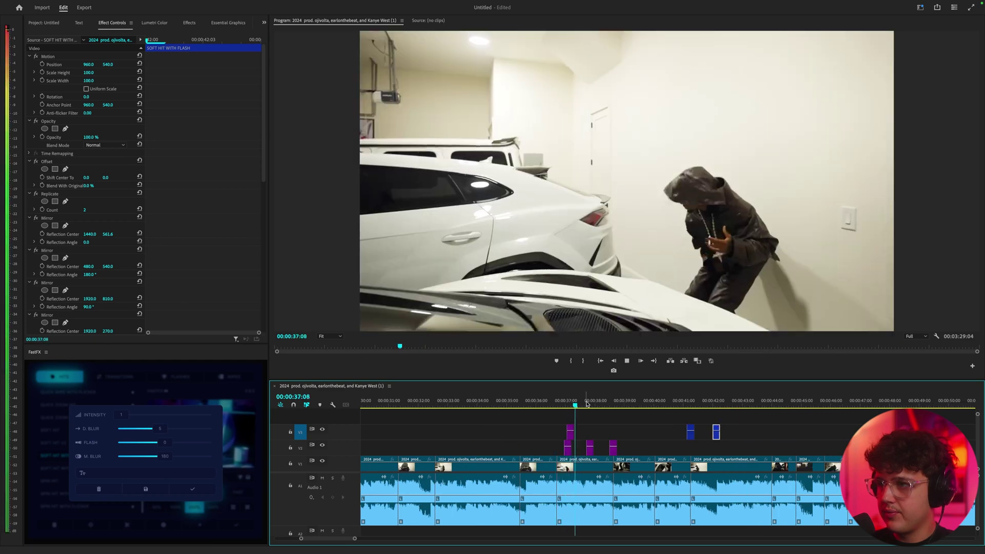